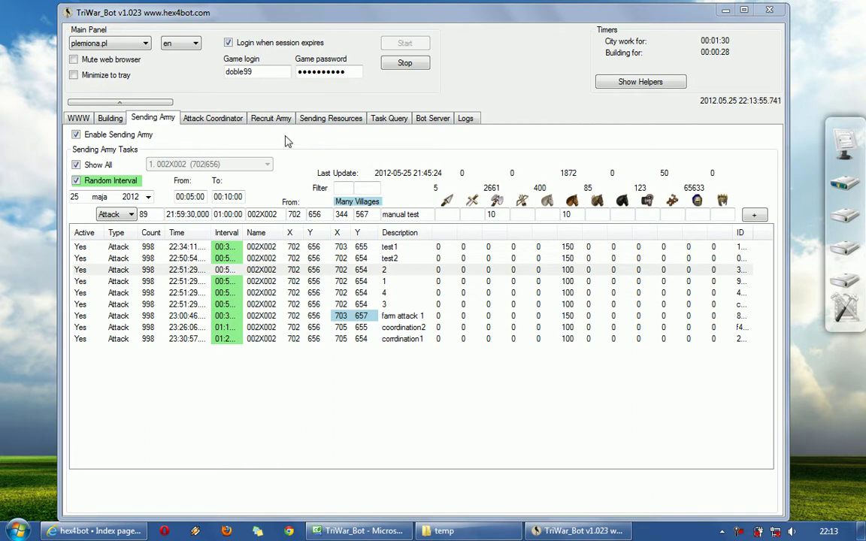
Settle on the empty Recruit Army page after flipping back to Sending Army once
left_click(265, 119)
key("Right")
left_click(272, 118)
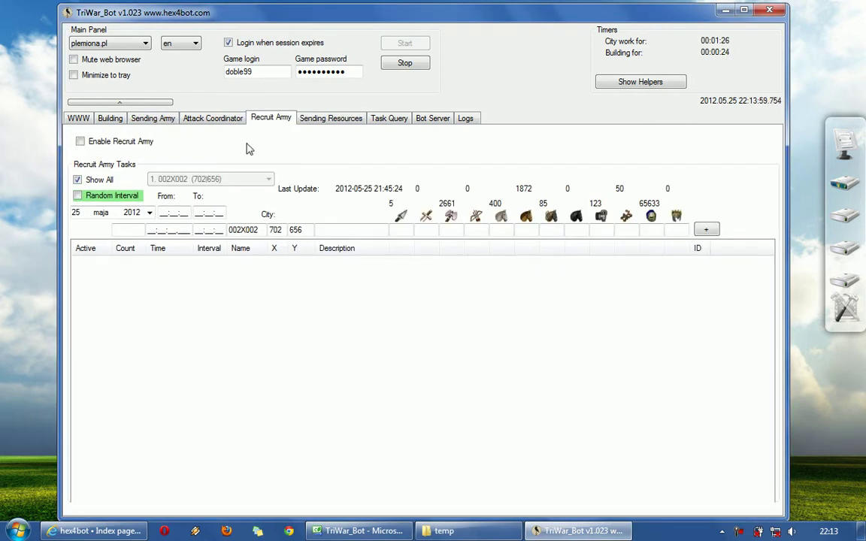
left_click(159, 118)
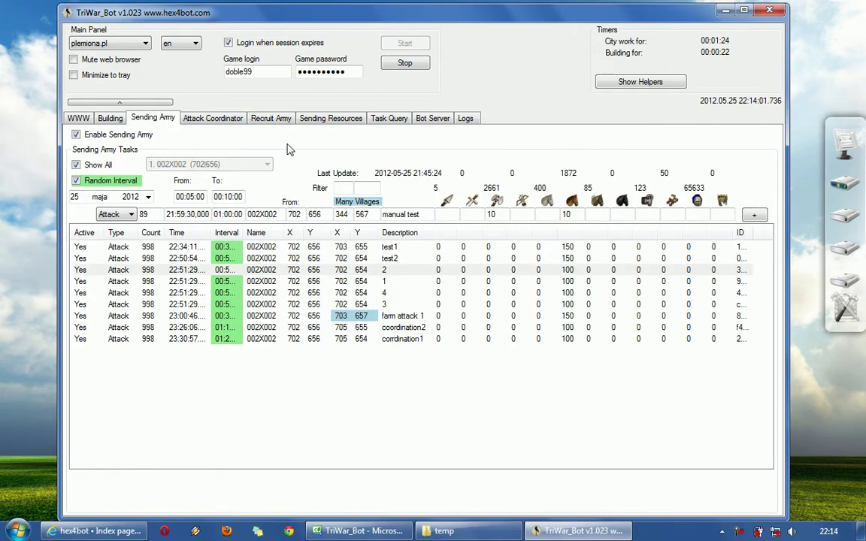
left_click(263, 119)
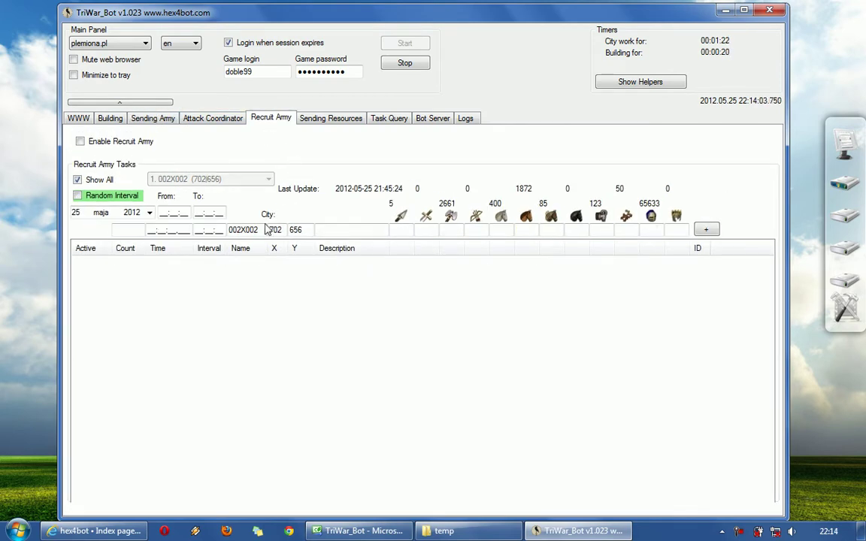
Turn off Show All and select city 002X002 after briefly checking 004X010
left_click(103, 181)
left_click(167, 179)
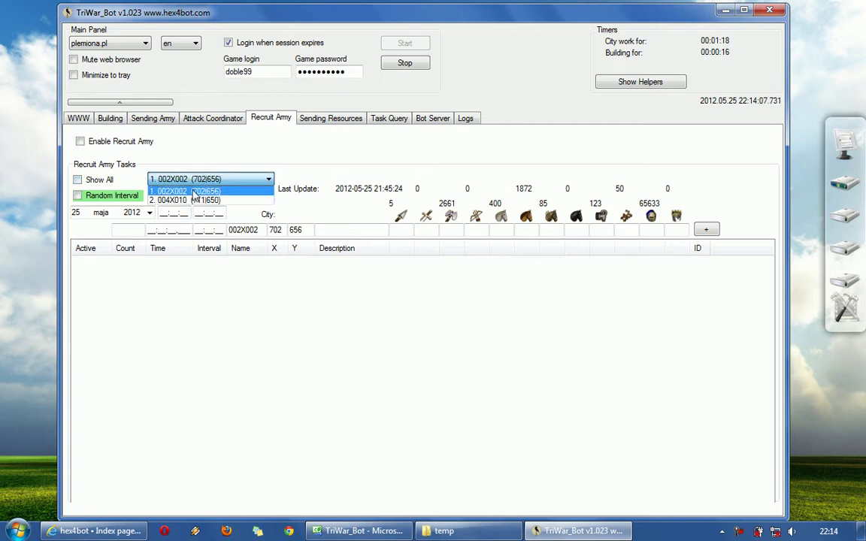
left_click(194, 200)
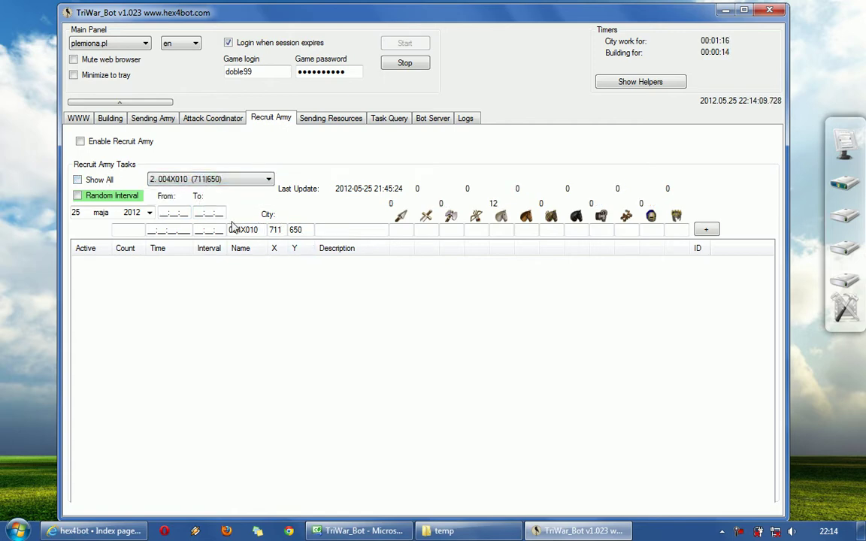
left_click(226, 179)
left_click(214, 190)
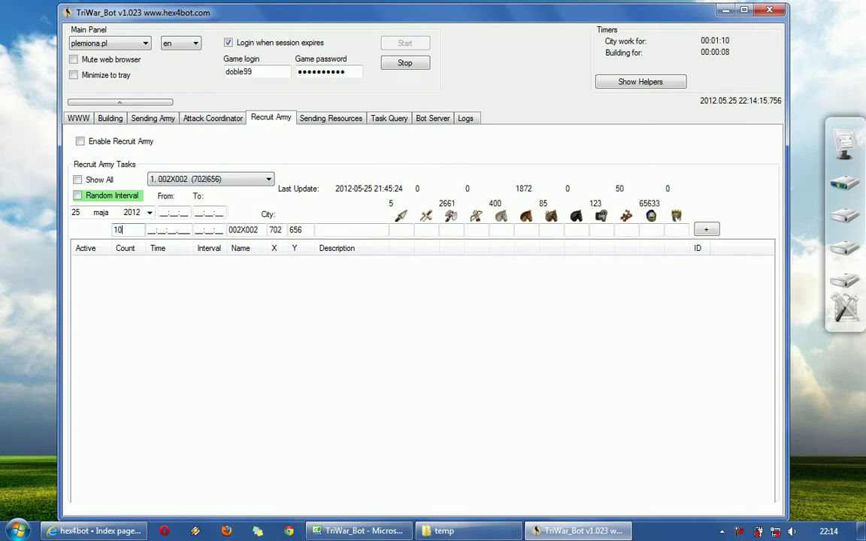
Add 'recruit test': count 10, 22:15:15, every 00:02:00, one first-column and one horse unit
left_click(154, 229)
left_click(364, 228)
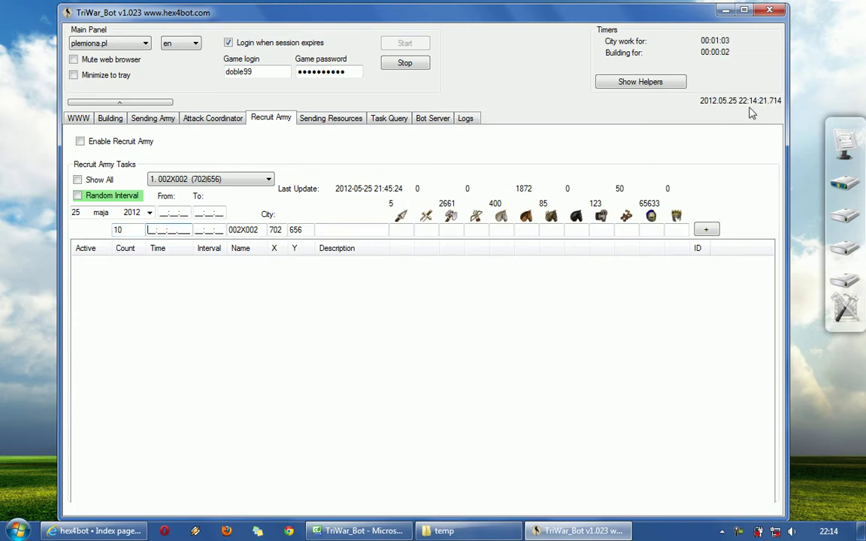
type("22:15:15.000")
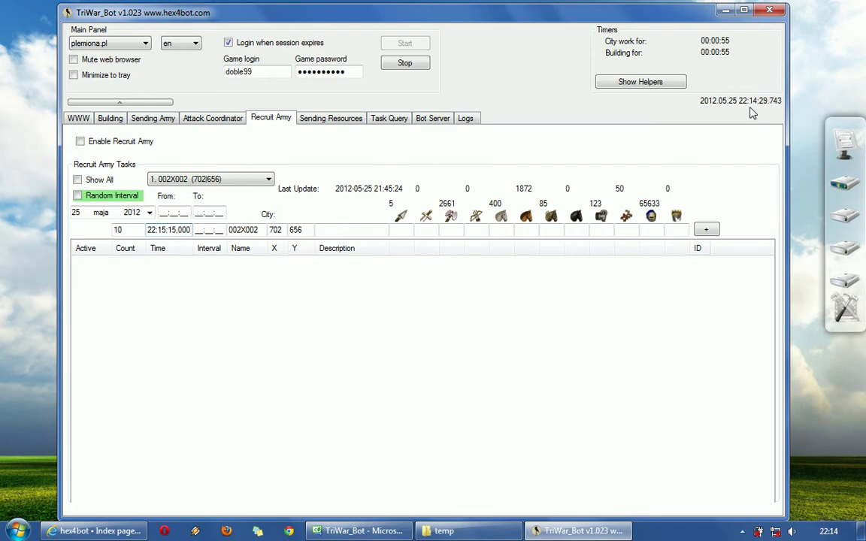
key("Tab")
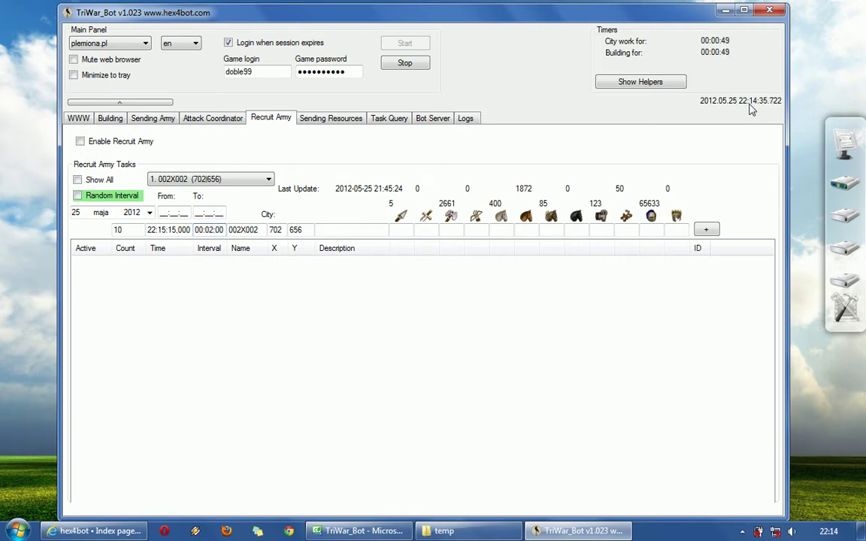
left_click(347, 231)
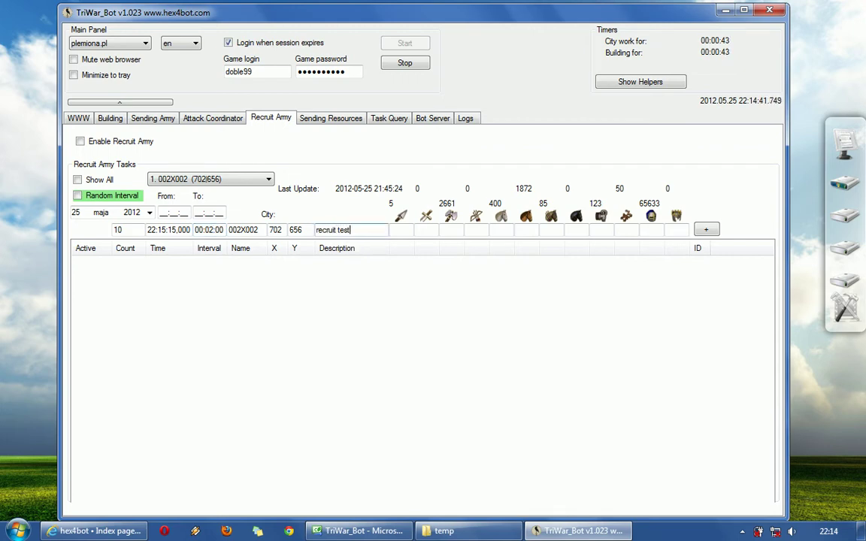
left_click(397, 230)
type("1")
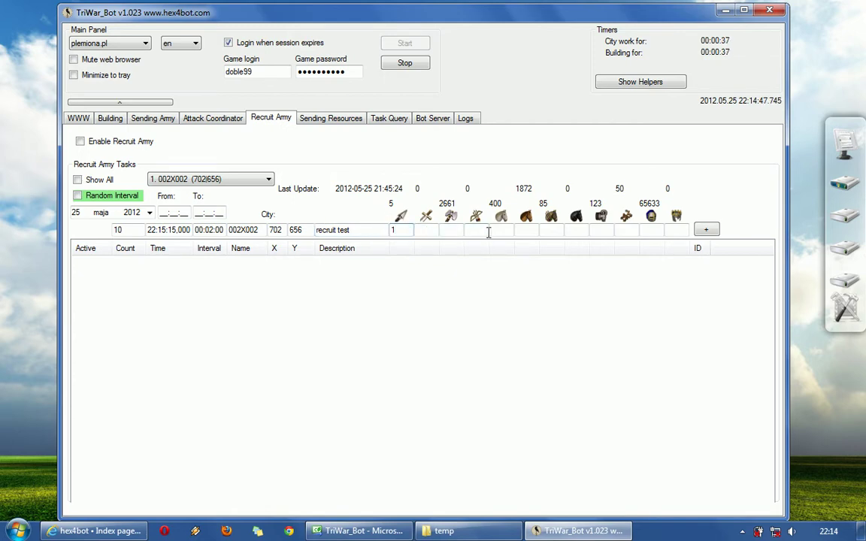
left_click(525, 232)
left_click(706, 230)
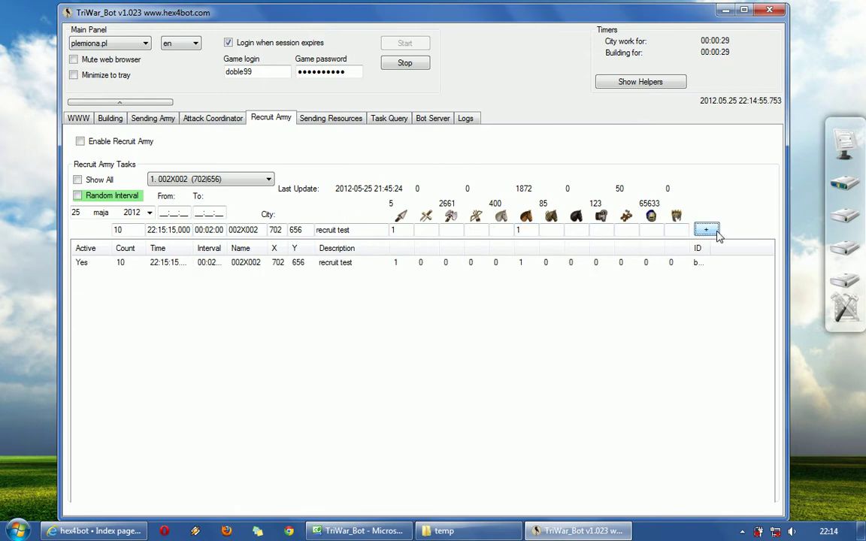
Add a second 'recruit test' task for 5 horse units with a random 00:01:00–00:05:00 interval
left_click(93, 197)
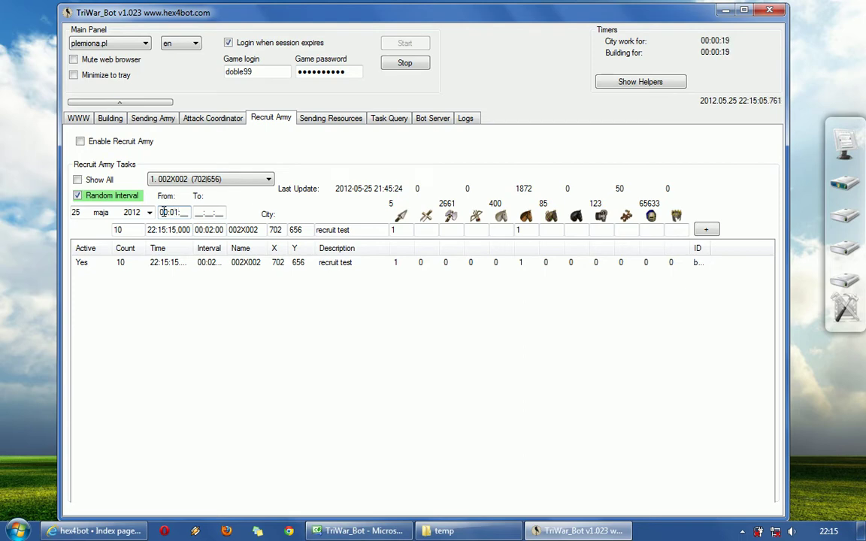
left_click(162, 213)
type("00:01:00")
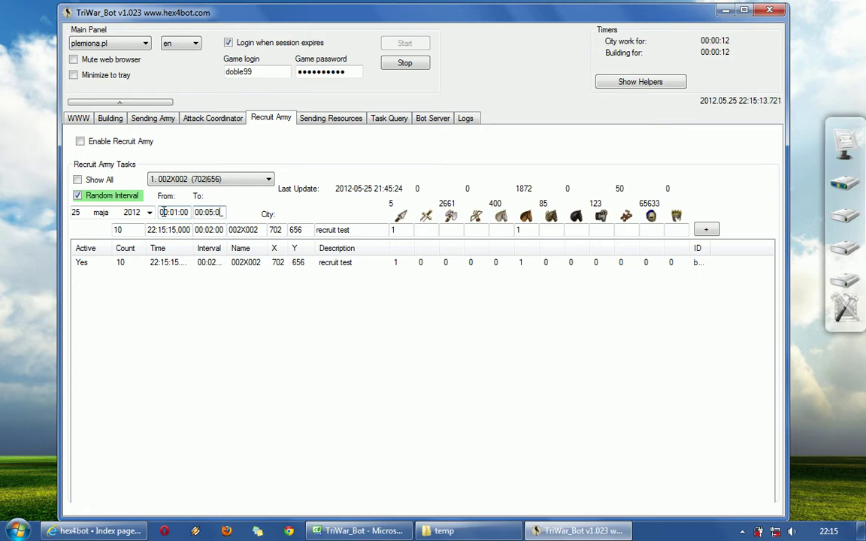
left_click(535, 226)
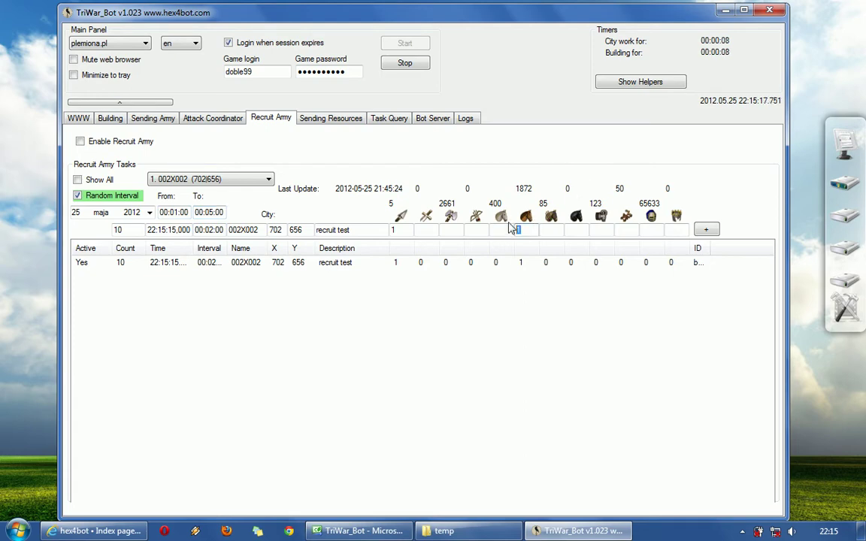
type("5")
left_click(393, 229)
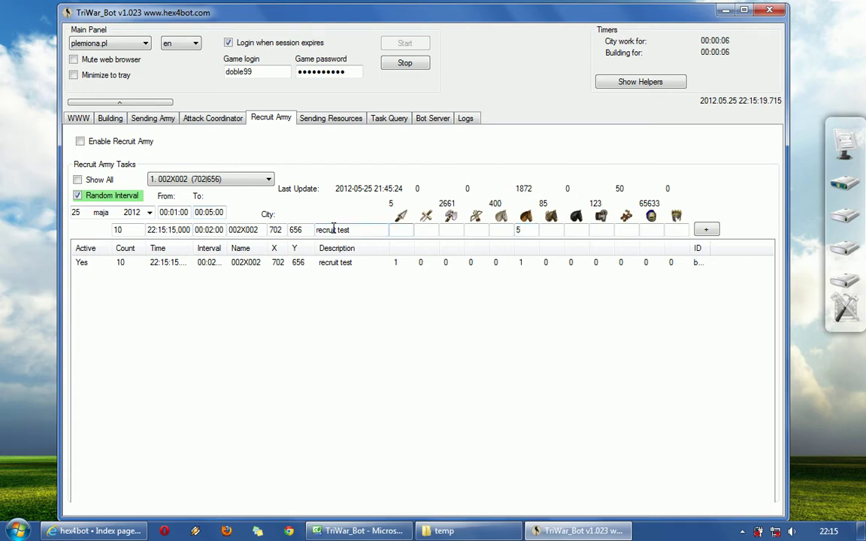
left_click(707, 230)
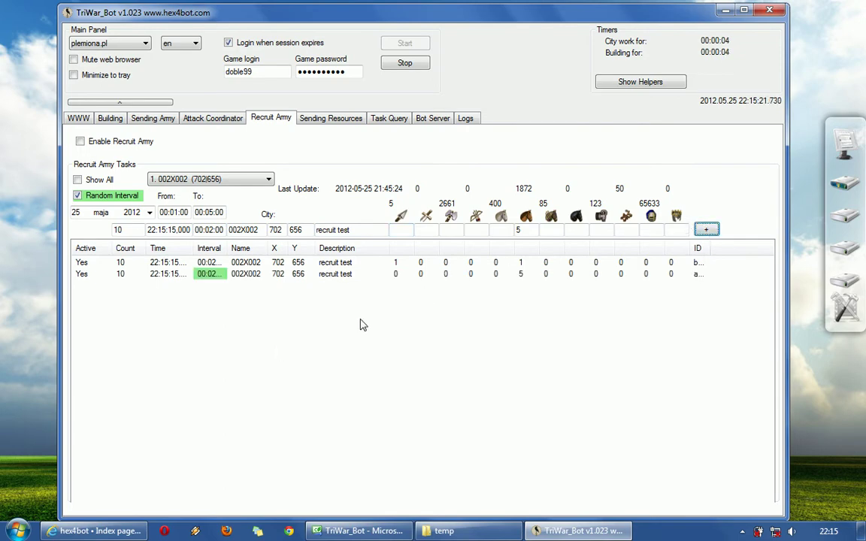
Review both recruit tasks' settings and close them without changes
double_click(417, 274)
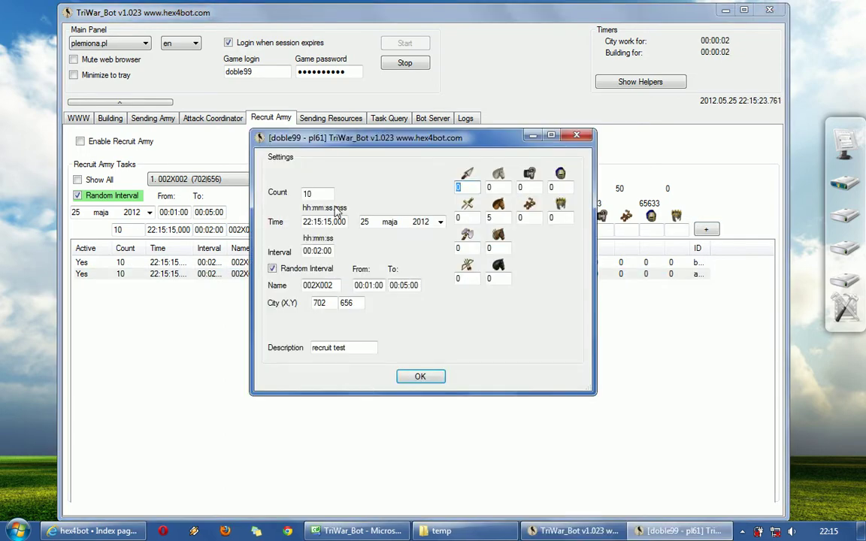
left_click(532, 133)
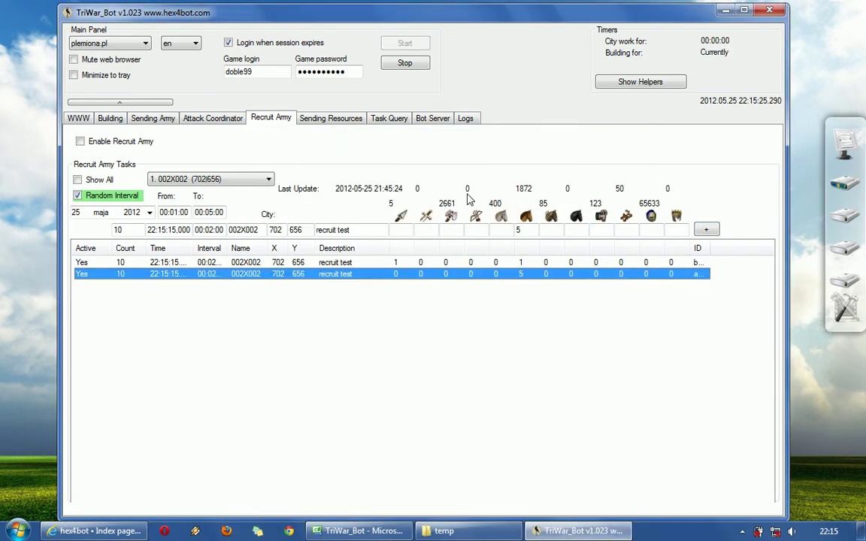
double_click(392, 263)
left_click(524, 130)
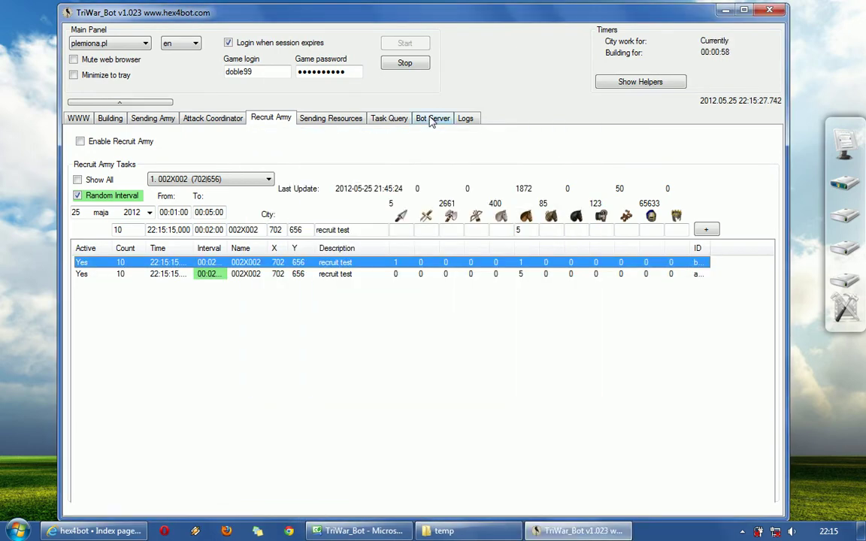
Enable Recruit Army and widen the Time column to show 22:17:15 and 22:20:58
left_click(113, 141)
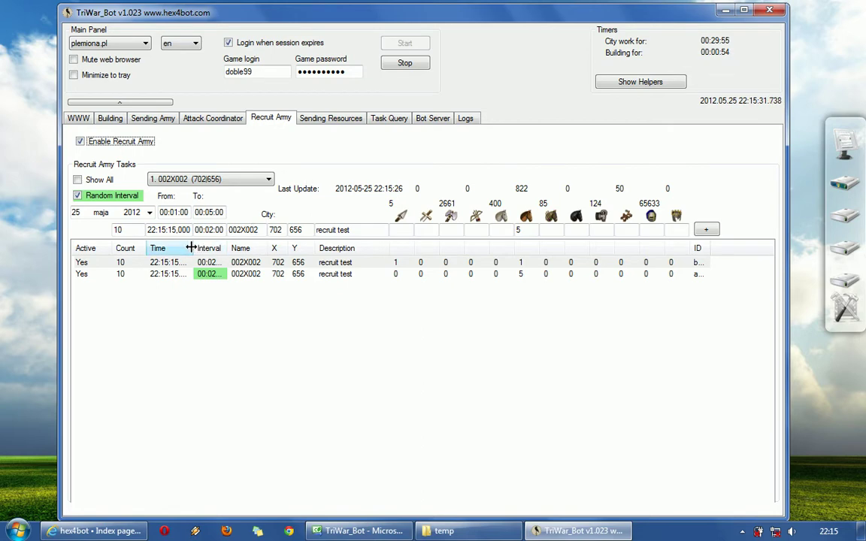
left_click_drag(188, 248, 228, 240)
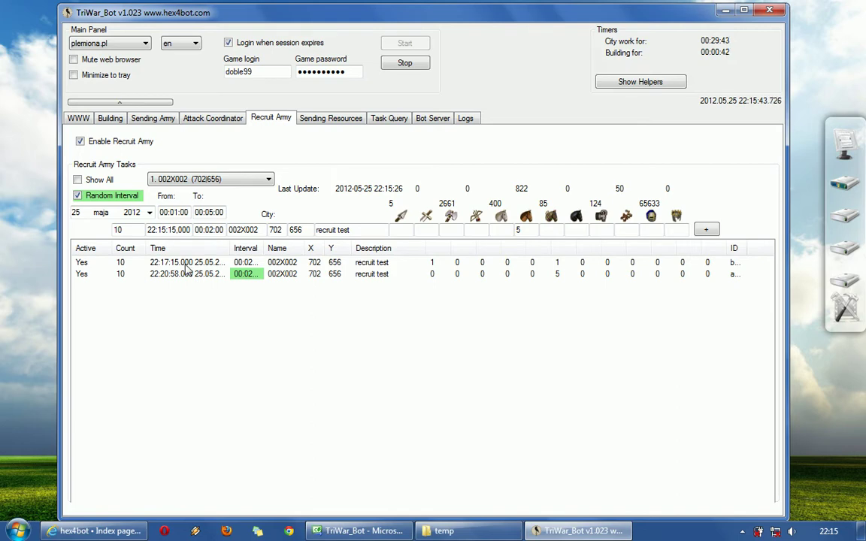
left_click(178, 263)
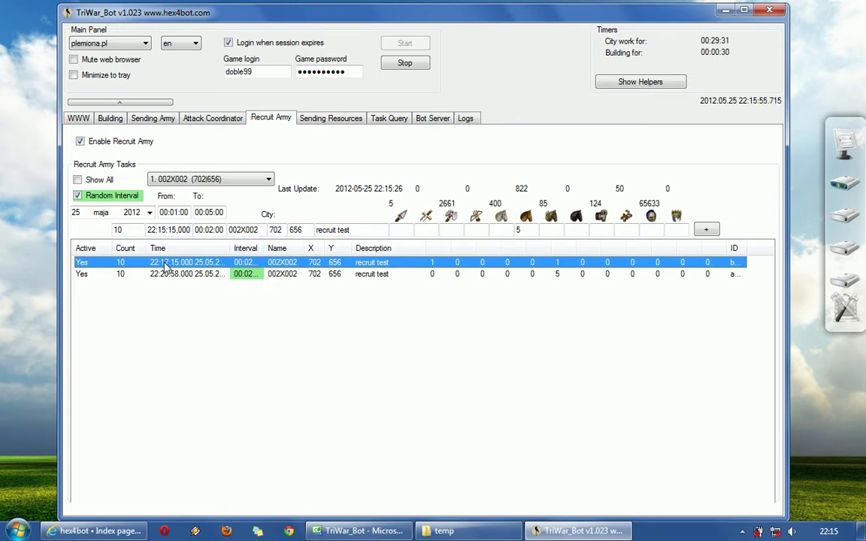
Check both pending Recruit Army tasks in Task Query, then return to Sending Resources
left_click(323, 118)
left_click(388, 118)
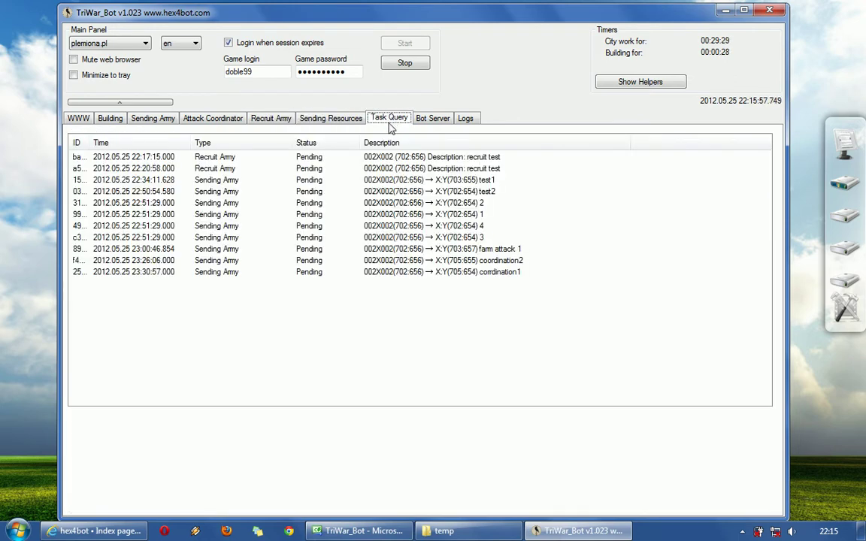
left_click(204, 155)
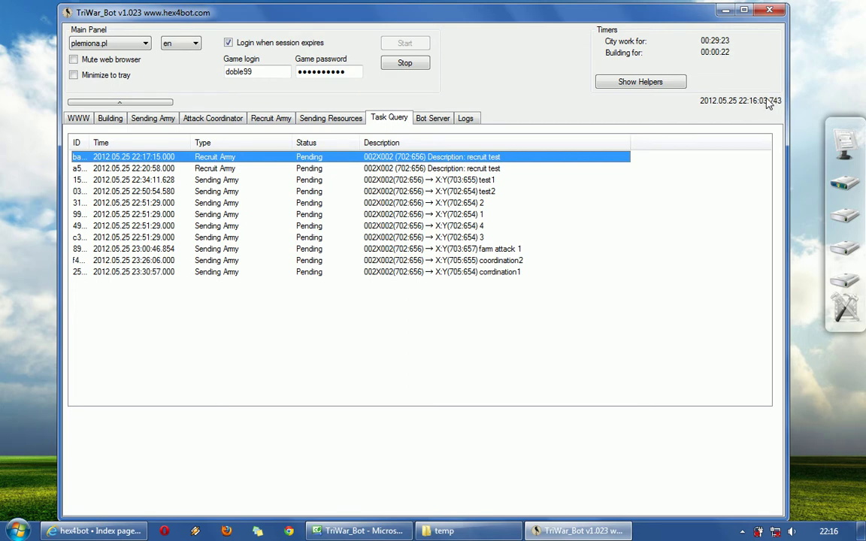
left_click(150, 168)
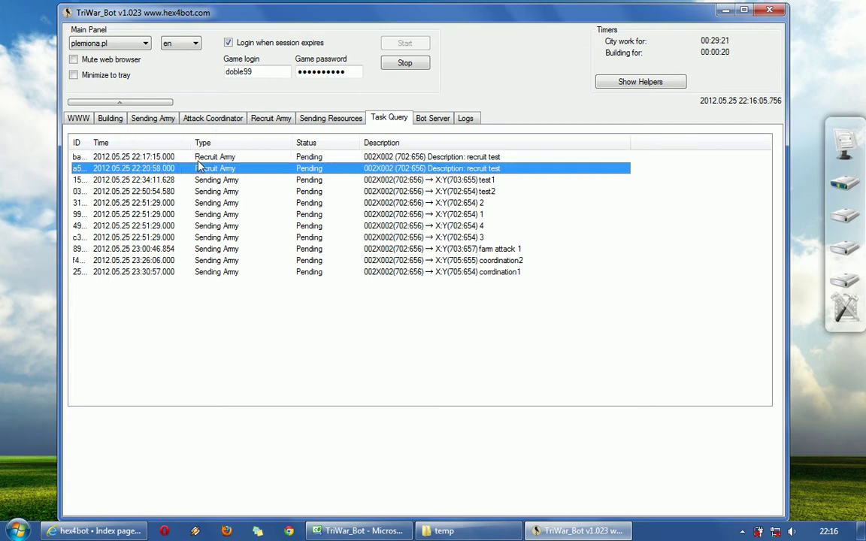
left_click(180, 157)
left_click(318, 120)
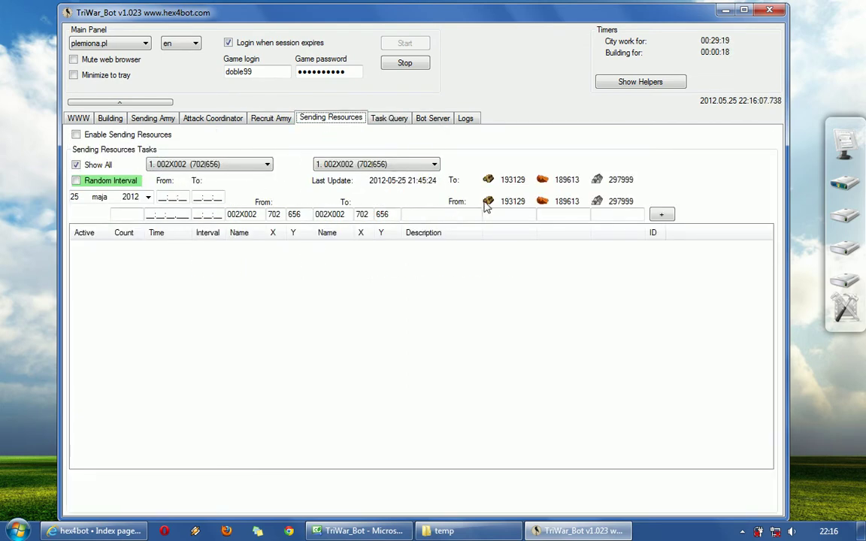
View the Koszary (barracks) and Stajnia (stable) recruitment pages in the game browser
left_click(78, 118)
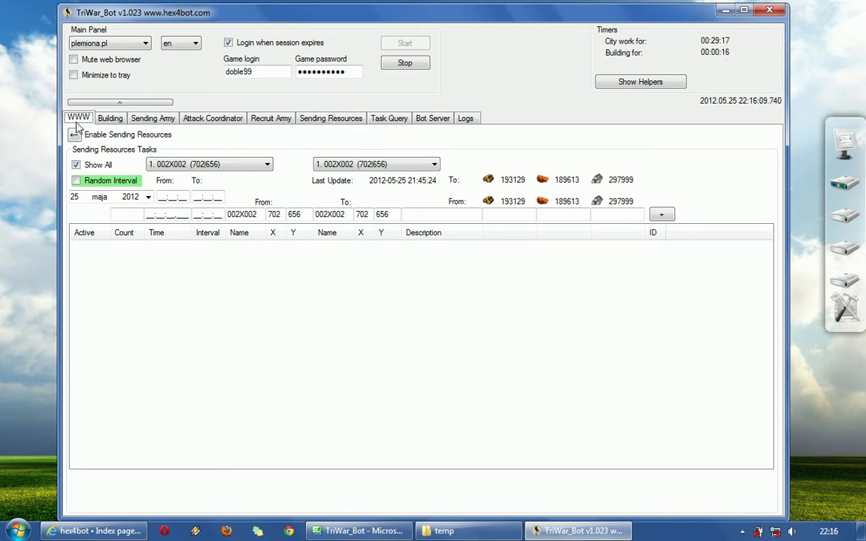
left_click(452, 406)
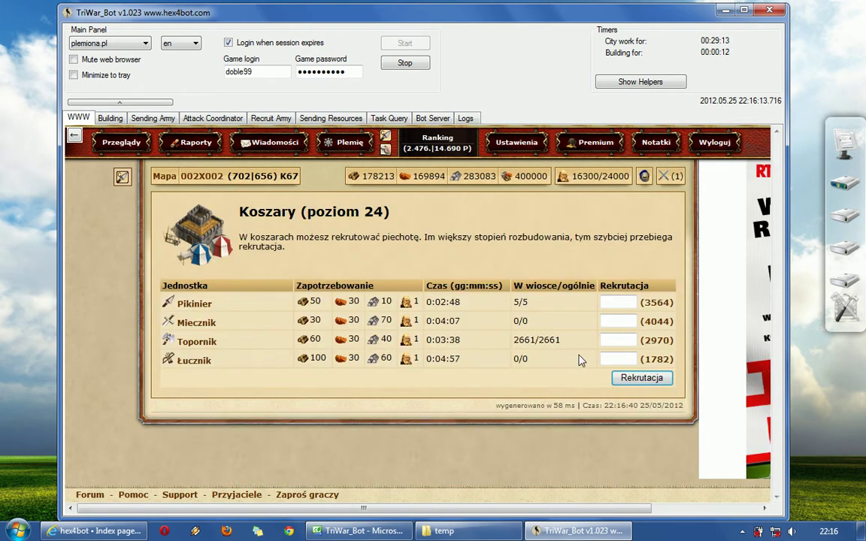
left_click(195, 176)
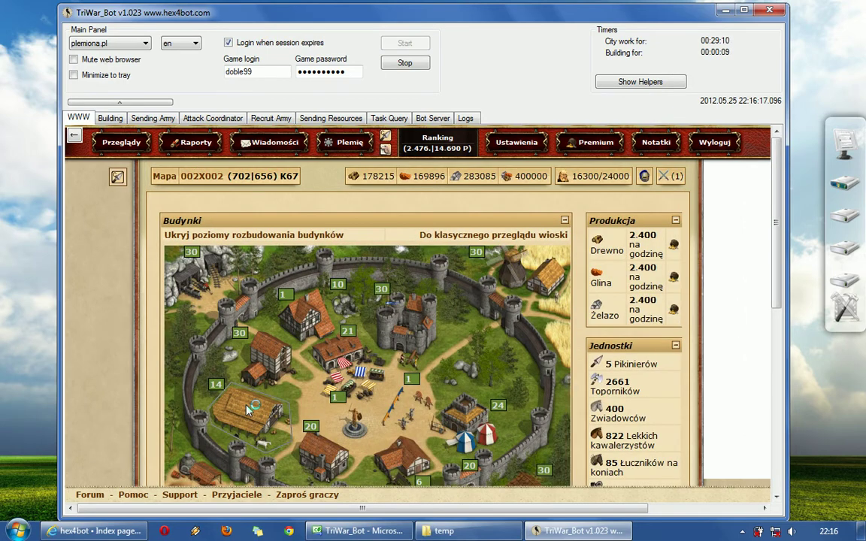
left_click(221, 364)
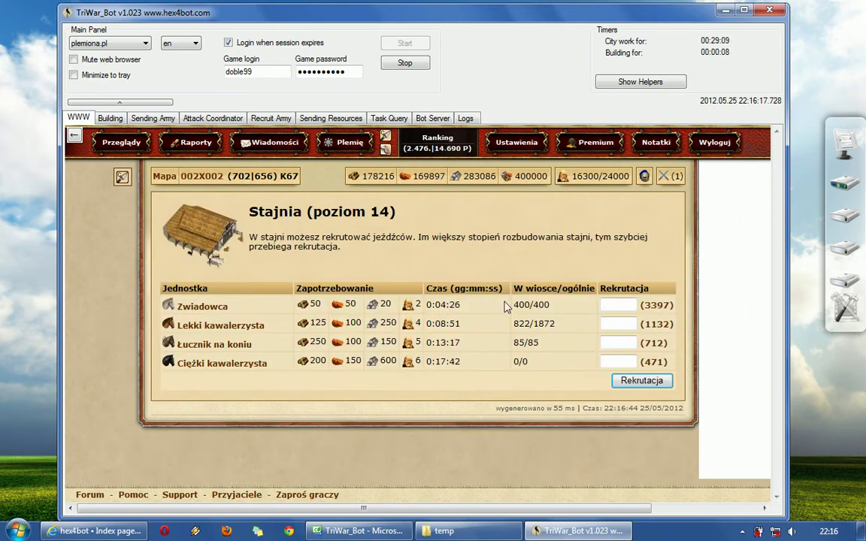
left_click(194, 176)
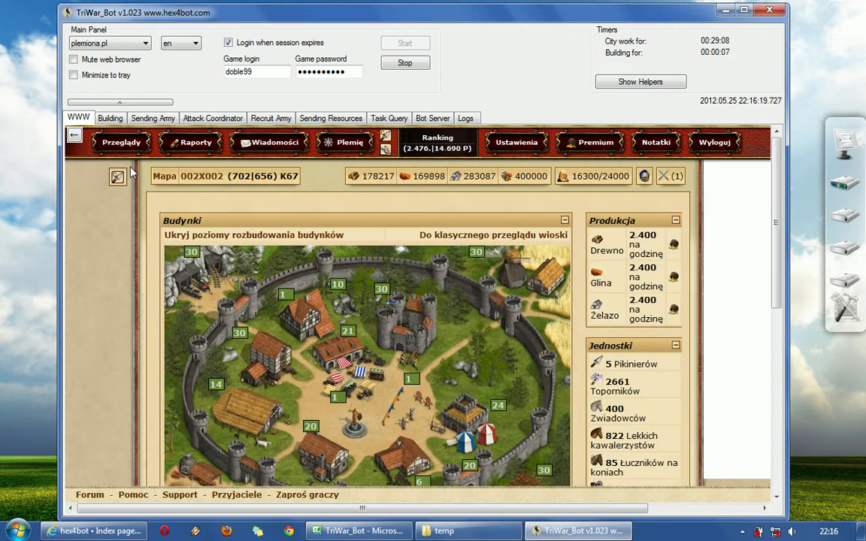
Open village 002X002's Rynek market page and inspect the returning transport details
left_click(110, 118)
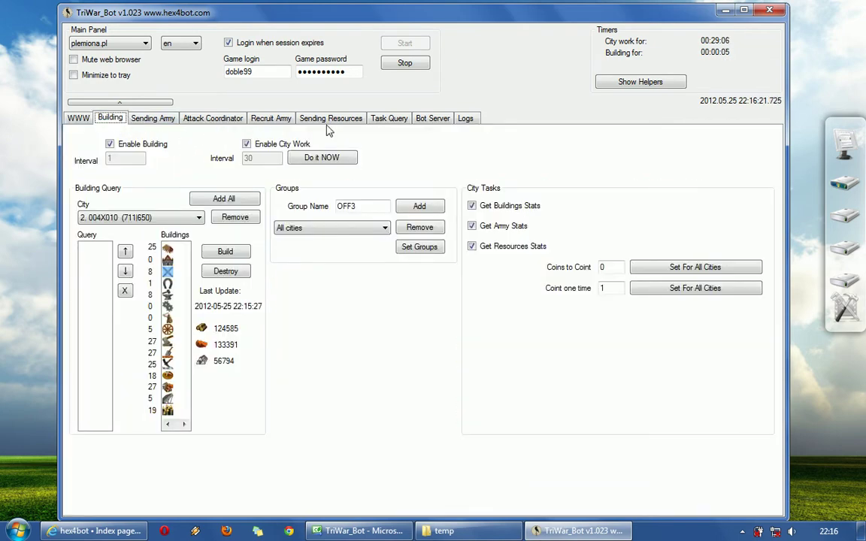
left_click(342, 121)
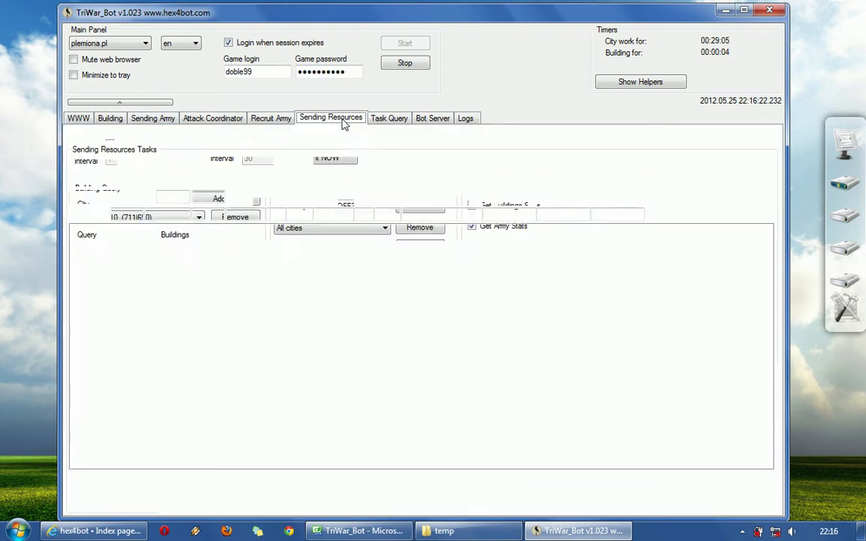
left_click(78, 118)
left_click(347, 342)
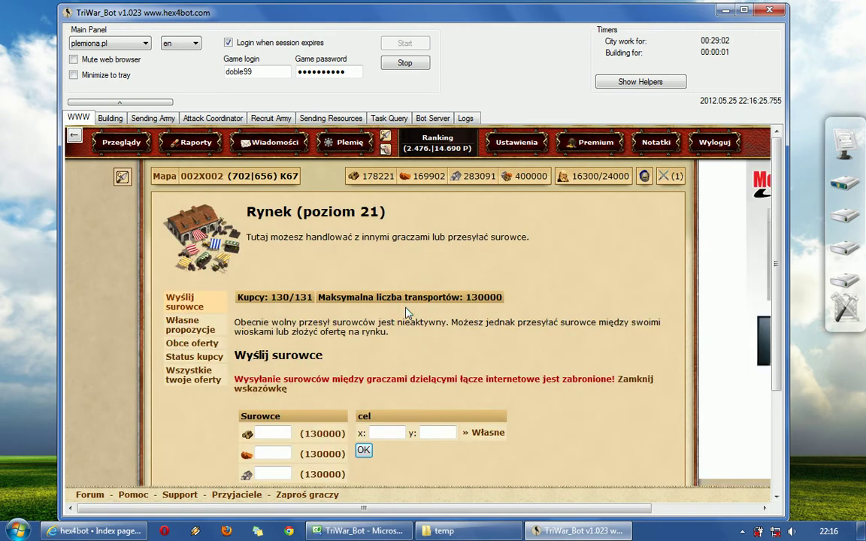
scroll(300, 285, "down", 3)
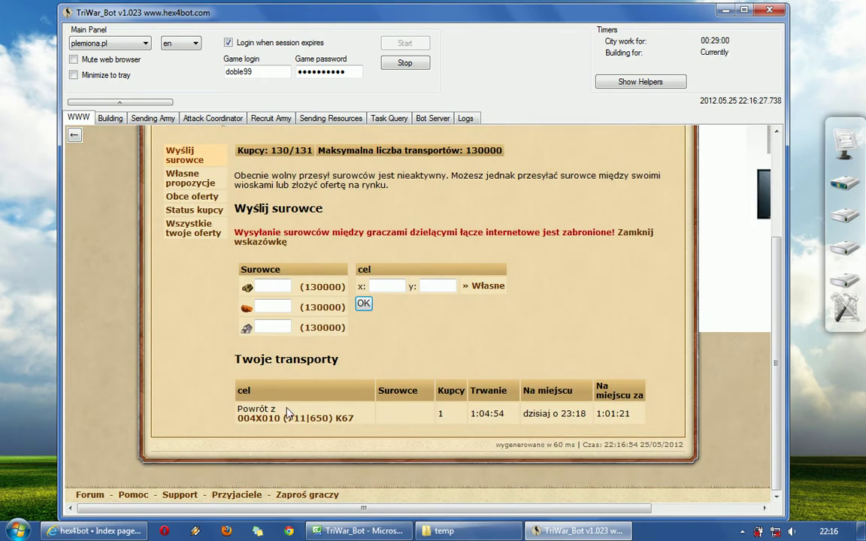
left_click_drag(276, 409, 556, 432)
left_click(640, 425)
scroll(501, 304, "up", 3)
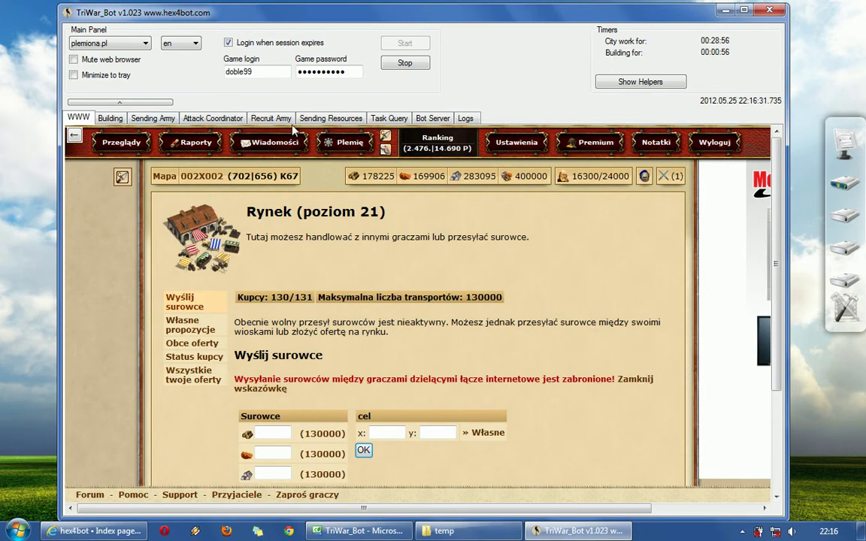
Set the resources transfer source to 002X002 and destination to 004X010 (711|650)
left_click(329, 118)
left_click(242, 165)
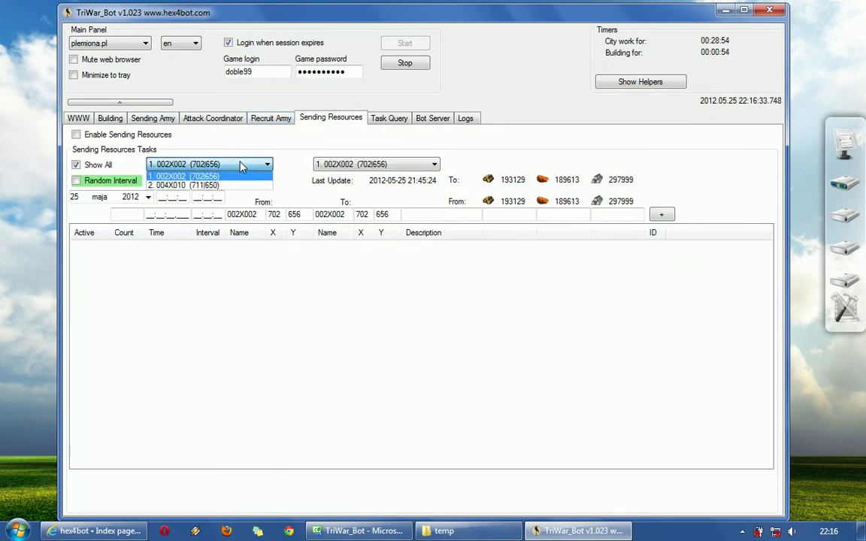
left_click(333, 178)
left_click(335, 165)
left_click(332, 185)
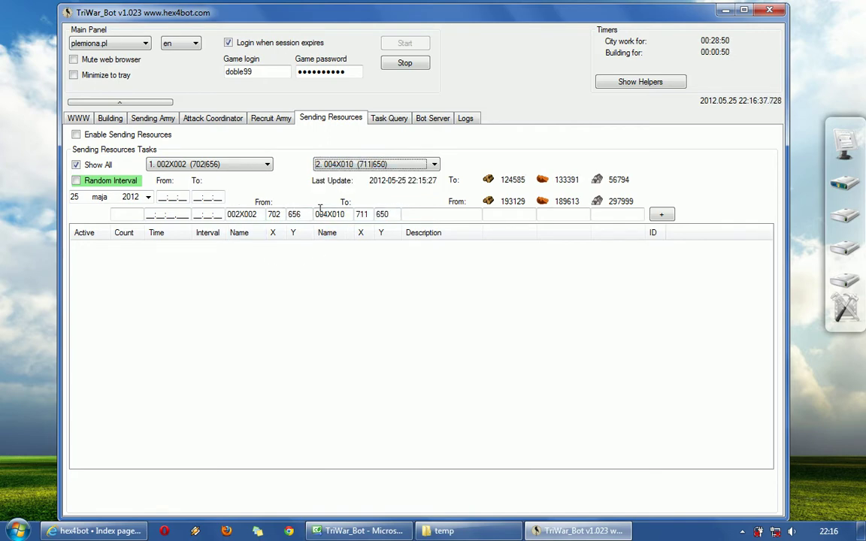
left_click(335, 165)
left_click(334, 174)
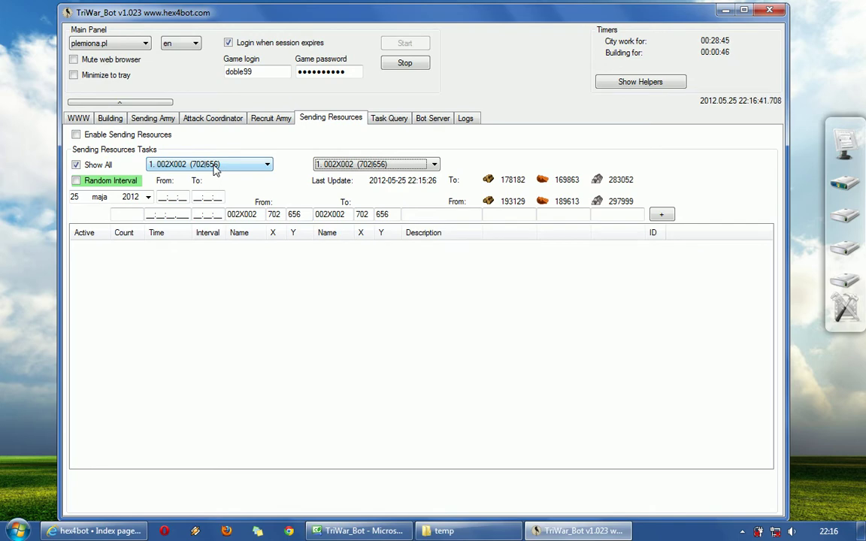
left_click(348, 166)
left_click(348, 166)
left_click(350, 164)
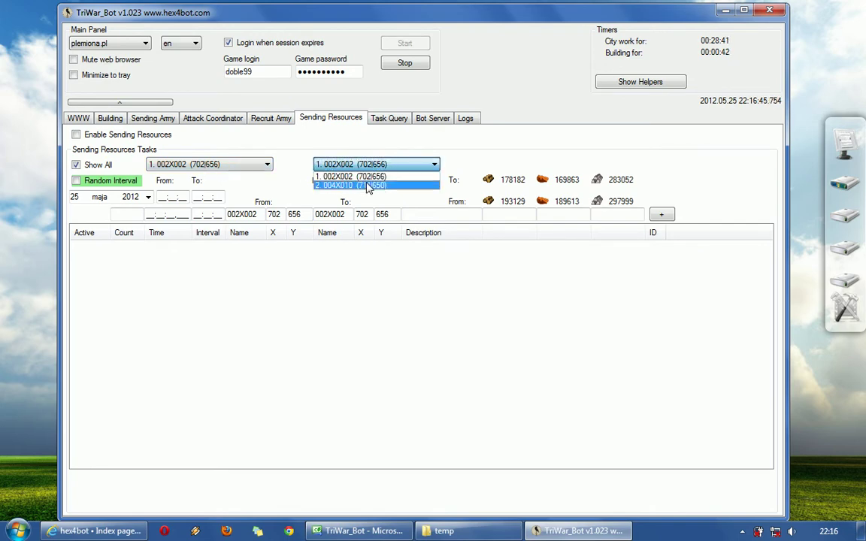
left_click(368, 186)
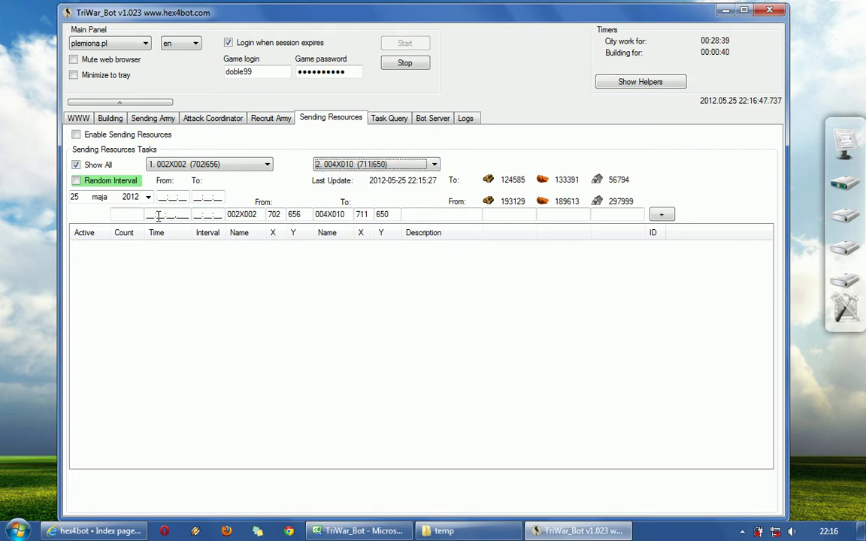
left_click(126, 216)
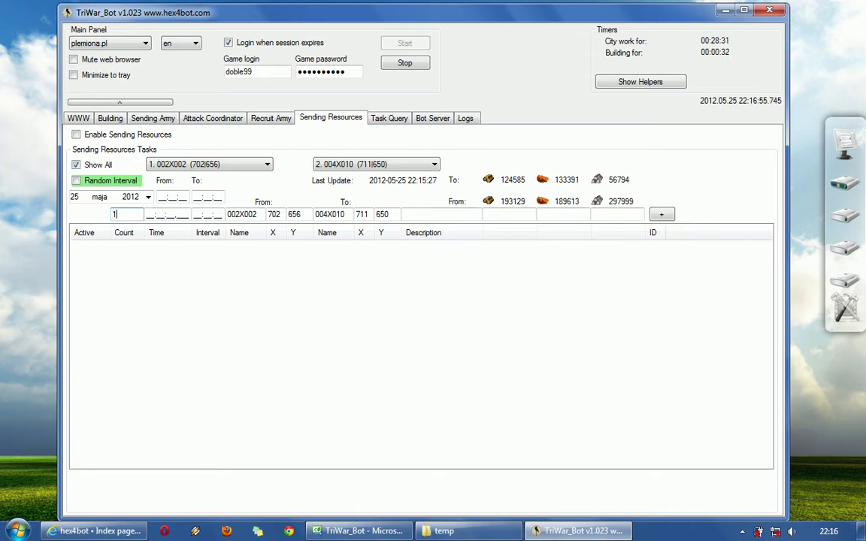
Enter count 1, start time 22:18:00, interval 00:10:00 and description 'test res1'
type("1")
key("Tab")
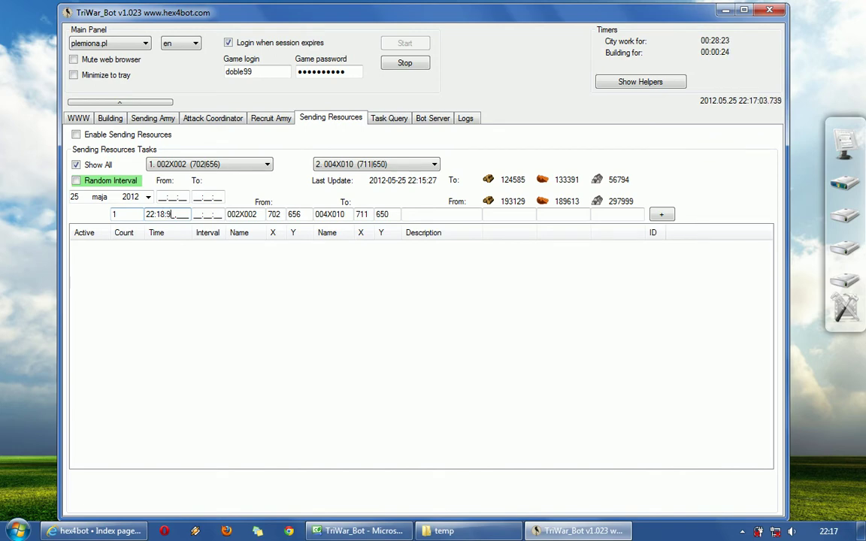
type("00.00")
key("Tab")
type("00:0")
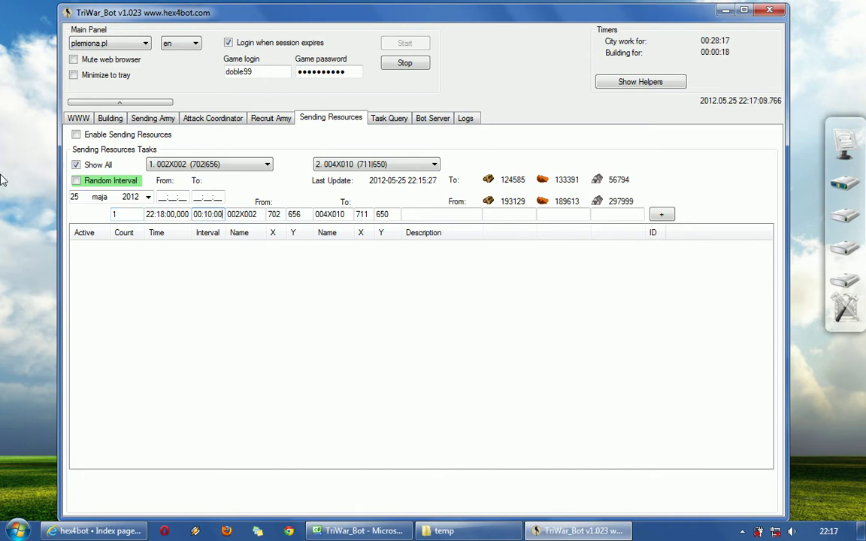
left_click(415, 216)
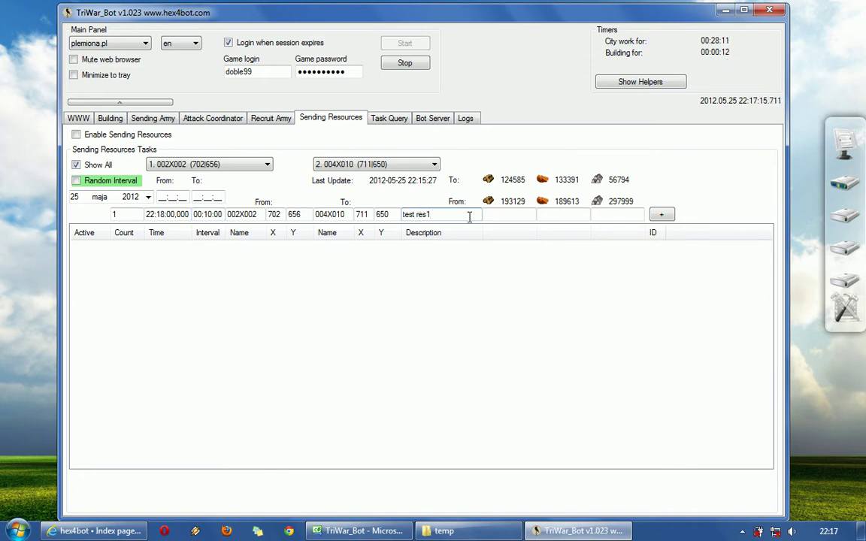
Set 100 of each resource, add the task, enable resource sending and view the queue
left_click(505, 216)
type("100")
key("Tab")
type("100")
key("Tab")
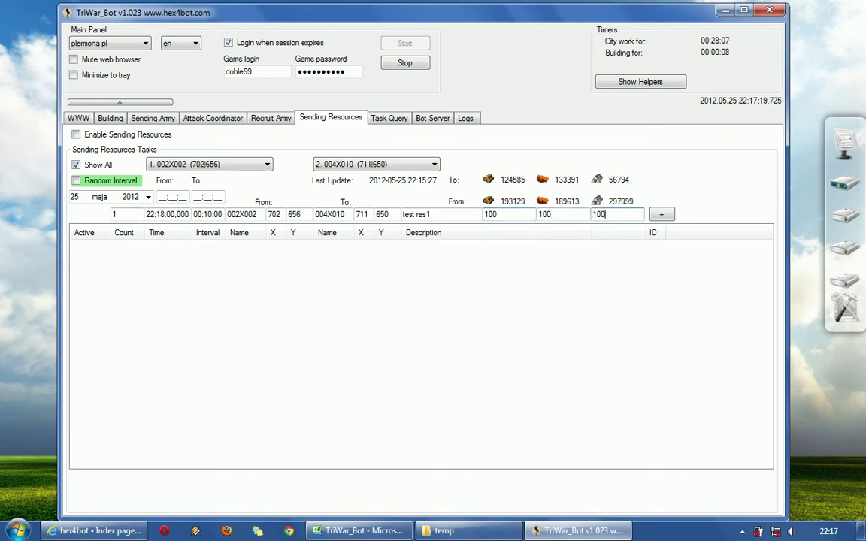
type("100")
left_click(661, 215)
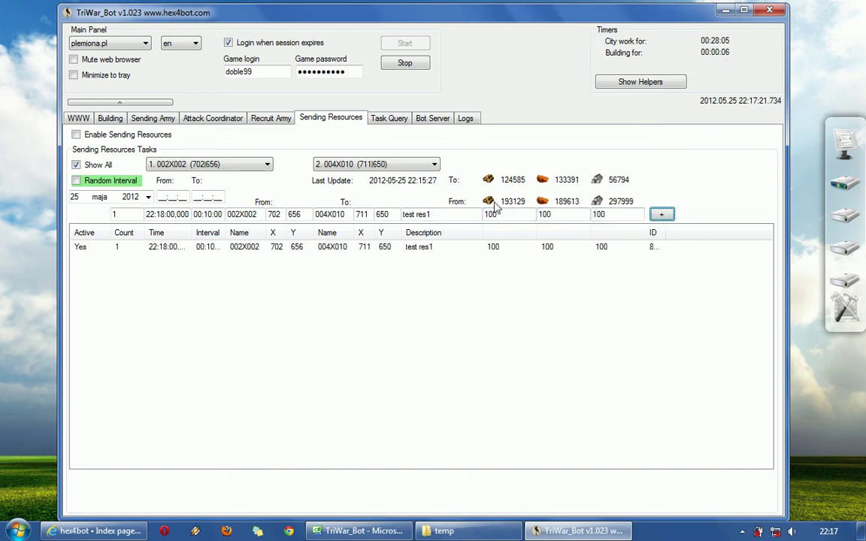
left_click(102, 134)
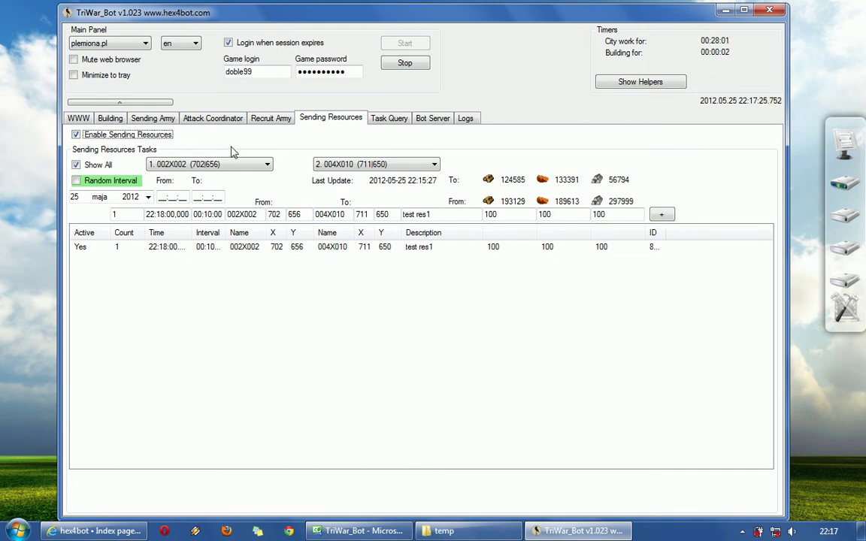
left_click(393, 120)
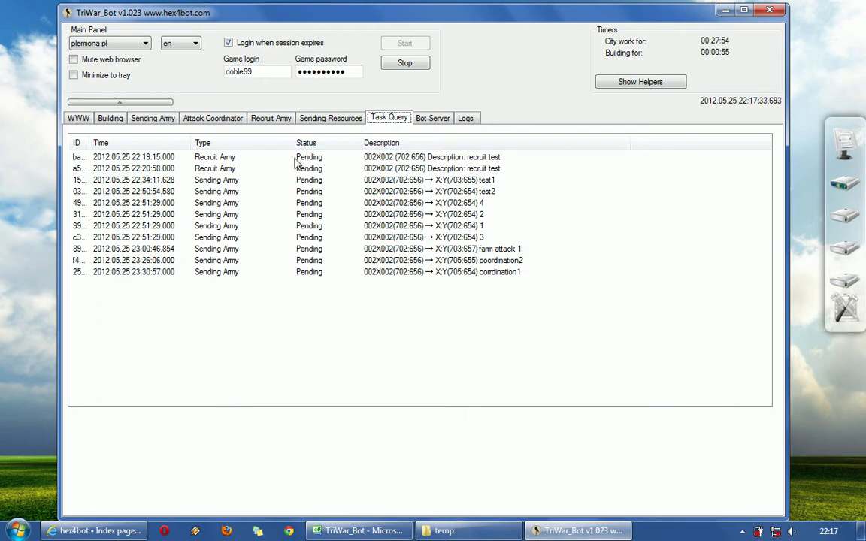
Check the test2 and test res1 queued tasks, then view the log's 'Sending resources started' entry
left_click(242, 193)
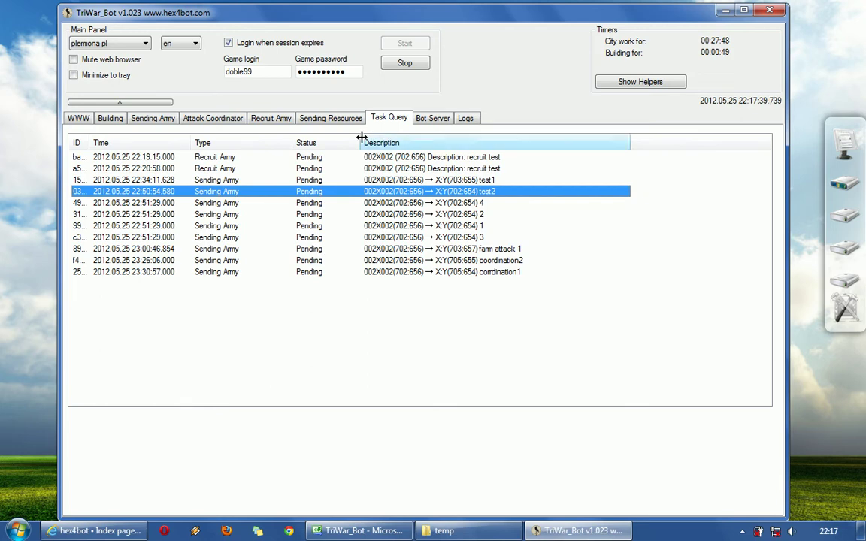
left_click(242, 159)
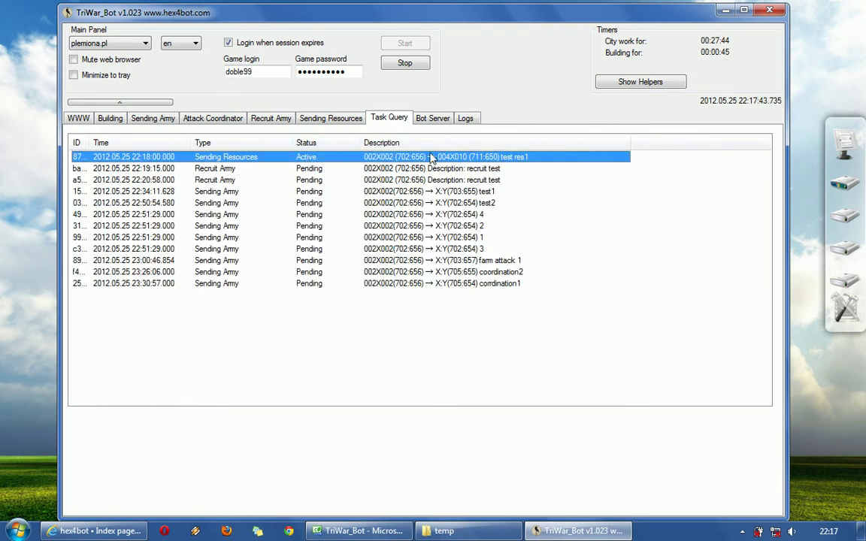
left_click(465, 119)
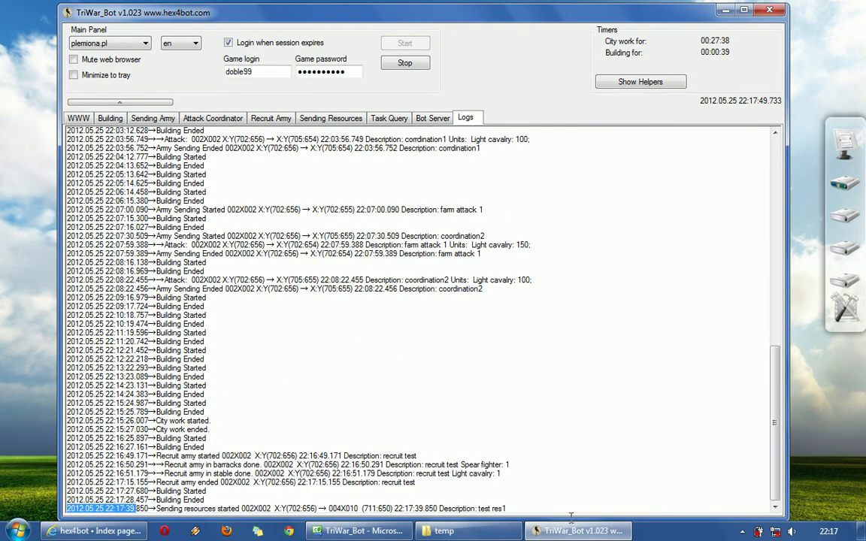
Highlight the newest log entry and briefly recheck the Sending Resources settings
left_click_drag(135, 509, 508, 509)
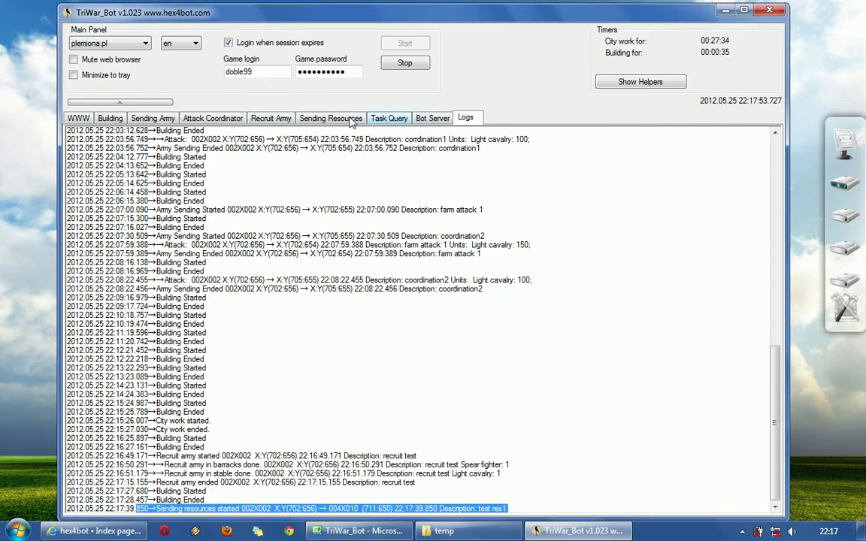
left_click(316, 120)
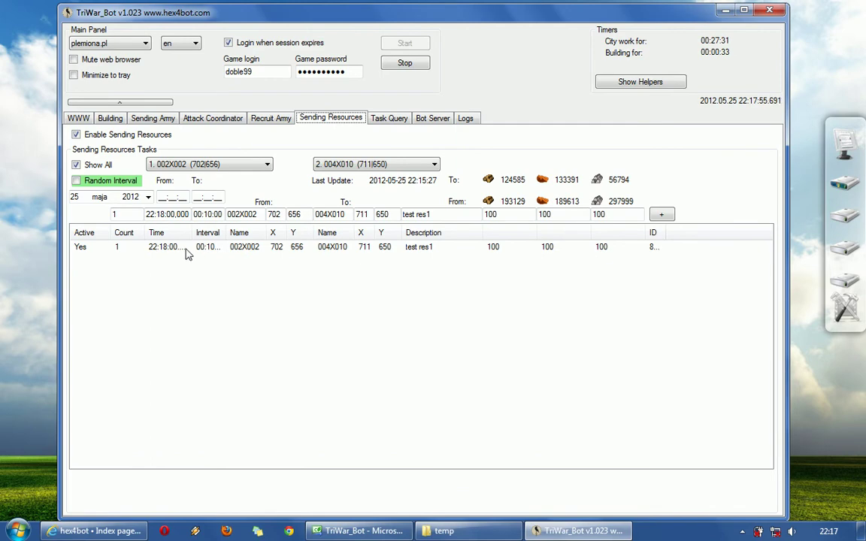
left_click(465, 118)
Highlight the log lines confirming 100 wood, stone and iron sent, then show the game view
left_click_drag(158, 485, 68, 504)
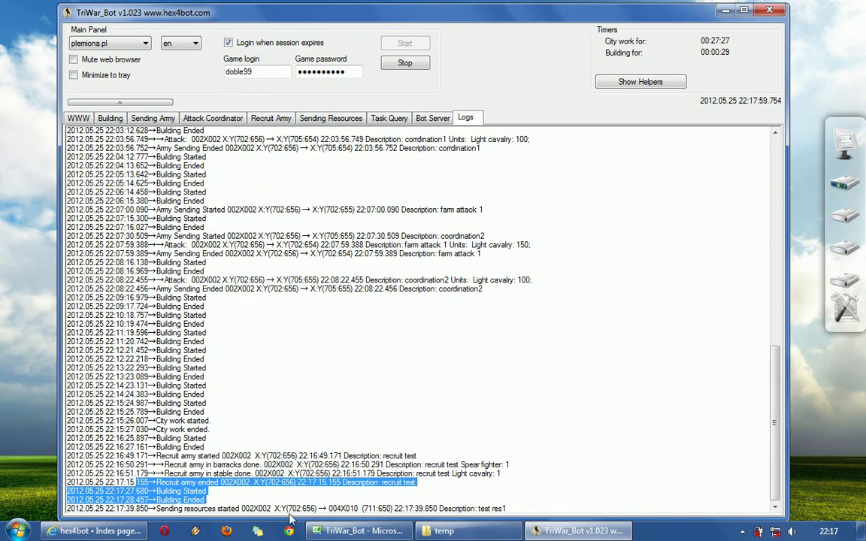
left_click(287, 509)
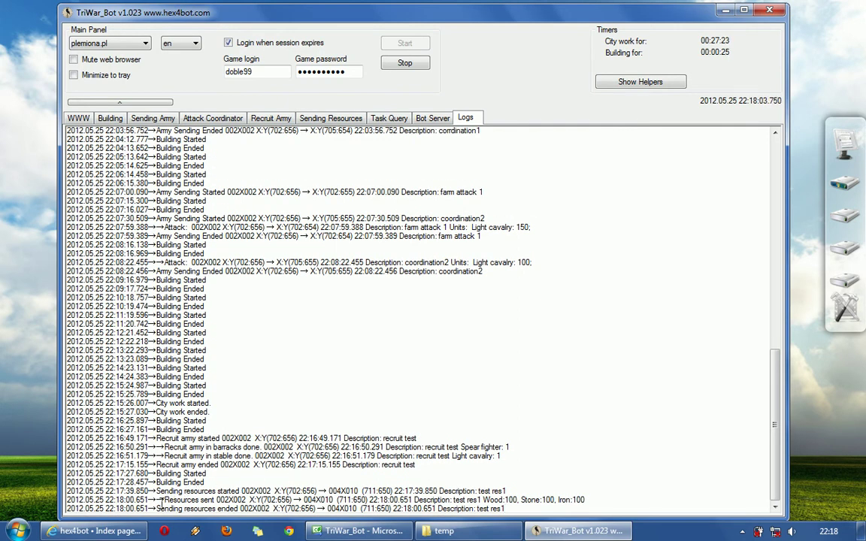
left_click_drag(159, 506, 253, 509)
left_click(253, 508)
left_click_drag(181, 503, 482, 509)
left_click(388, 500)
left_click_drag(105, 500, 505, 510)
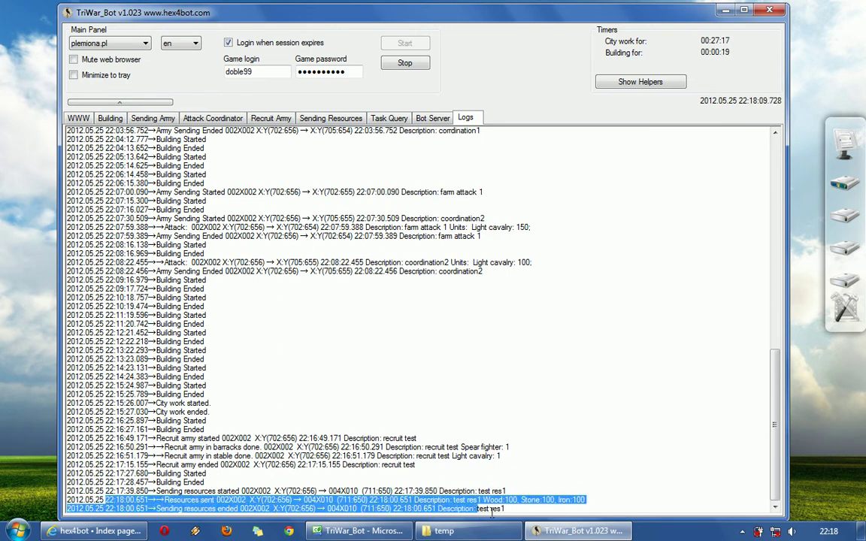
left_click(78, 117)
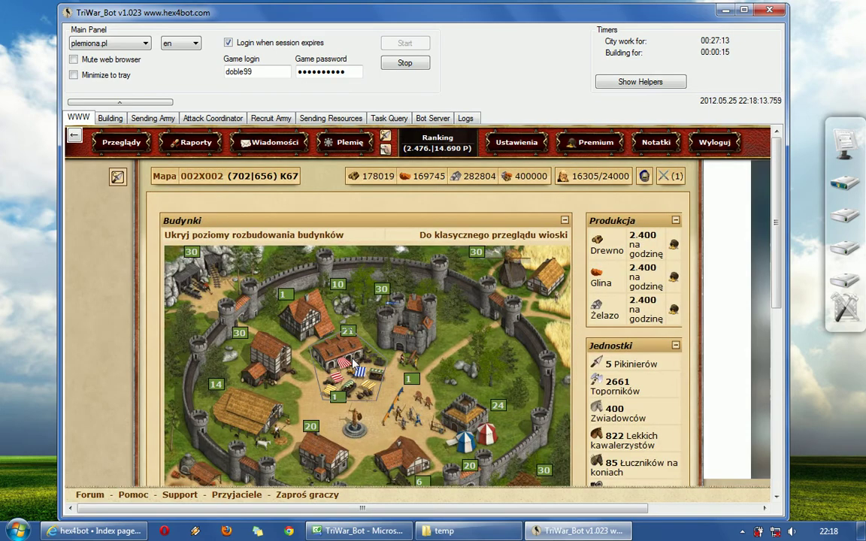
Check Twoje transporty for the three 100-resource shipments and travel times, then go back to Task Query
scroll(400, 347, "down", 5)
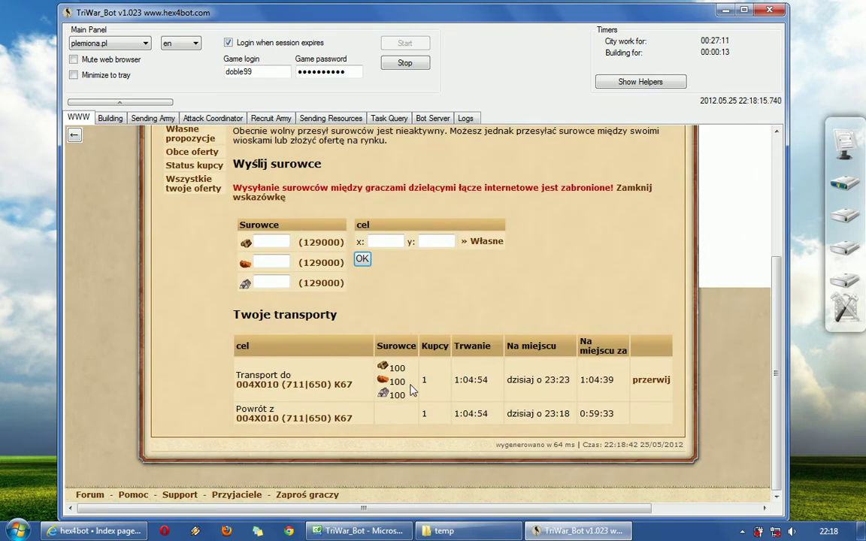
left_click_drag(406, 397, 380, 368)
left_click_drag(455, 380, 570, 413)
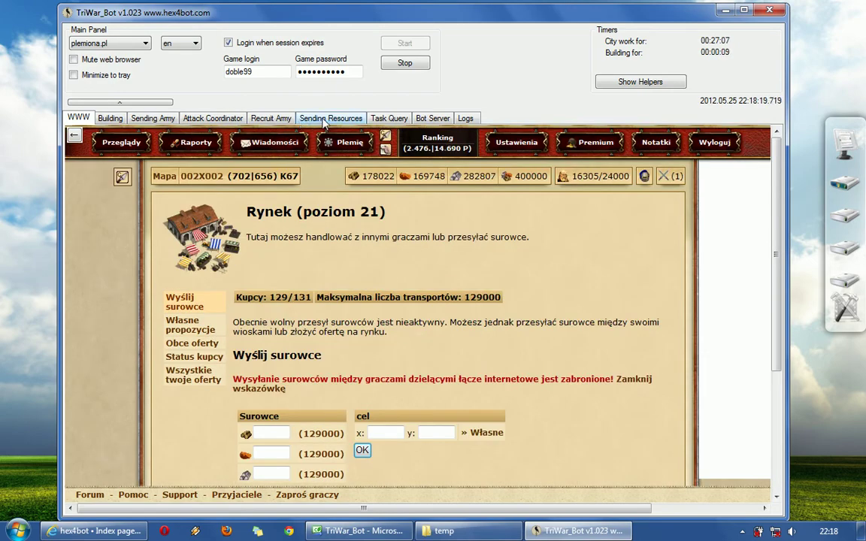
left_click(388, 118)
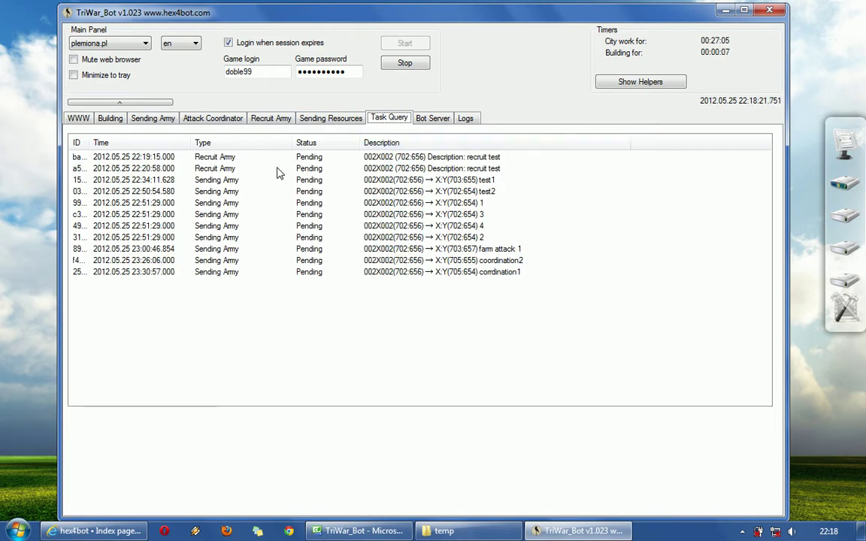
Select the two Recruit Army tasks in the Task Query list
left_click(213, 169)
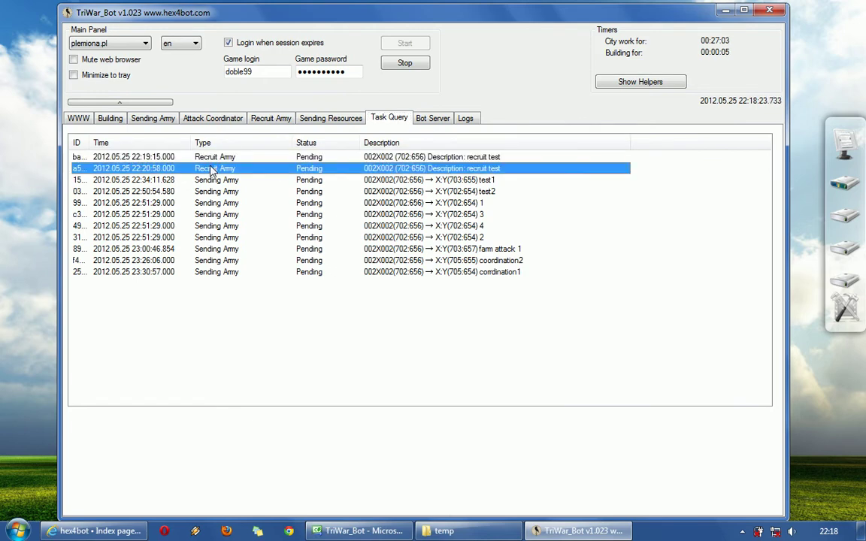
left_click(203, 162)
left_click(203, 168)
Review the Recruit army started entries in the Logs, then return to the WWW game view
left_click(465, 118)
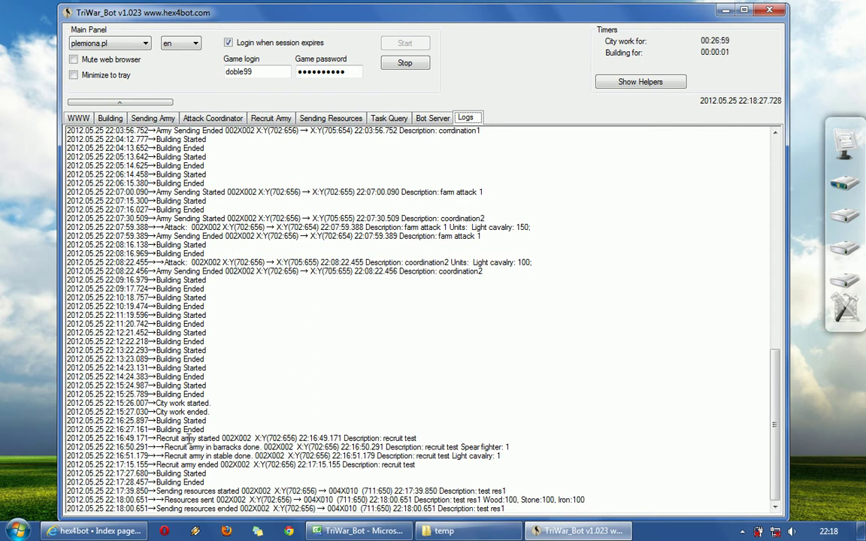
left_click_drag(254, 438, 291, 438)
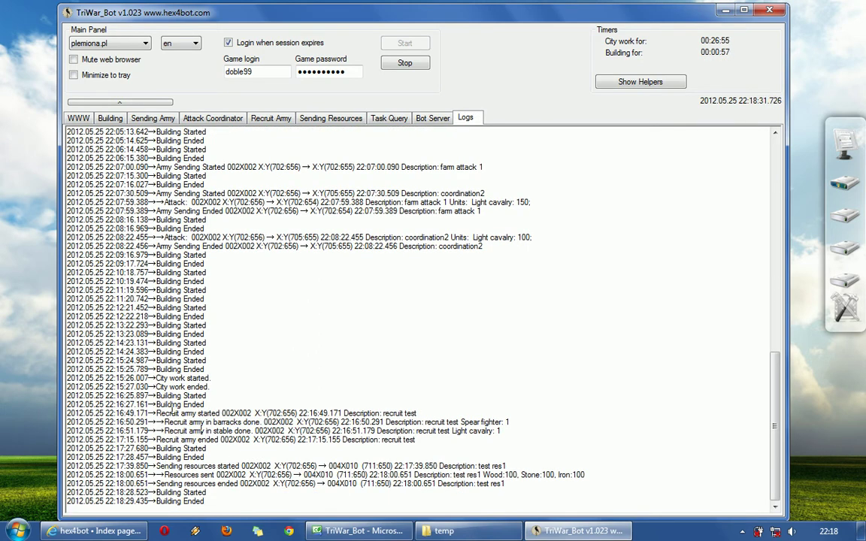
left_click_drag(136, 404, 388, 443)
left_click(79, 118)
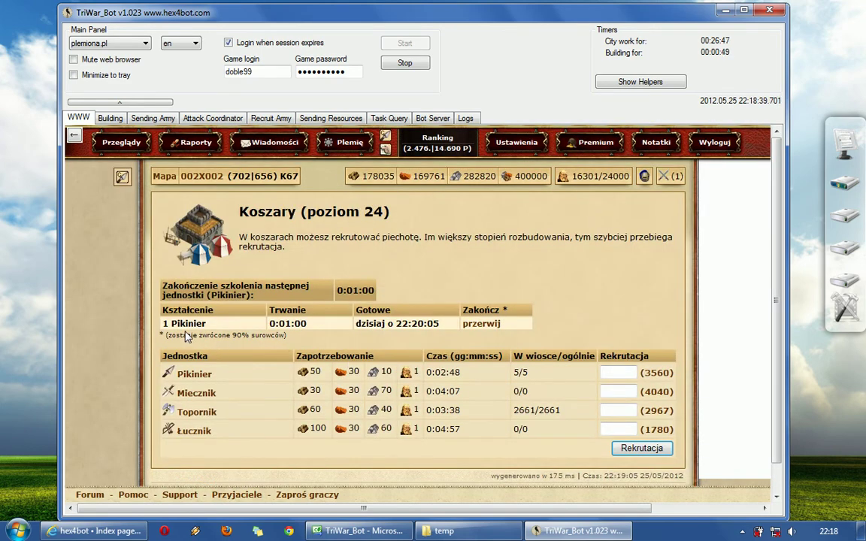
Check the barracks queue with one Pikinier, then go through the village overview to the stable
left_click_drag(214, 325, 152, 287)
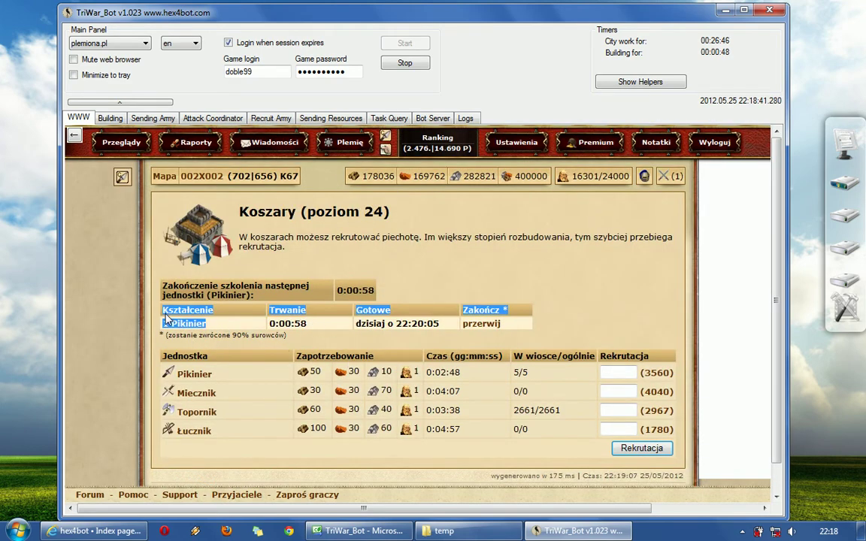
left_click(202, 178)
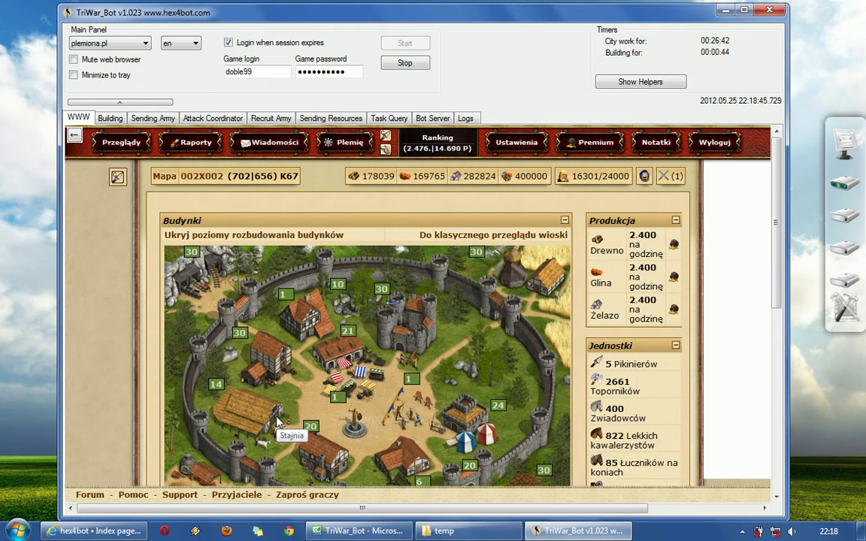
left_click(277, 419)
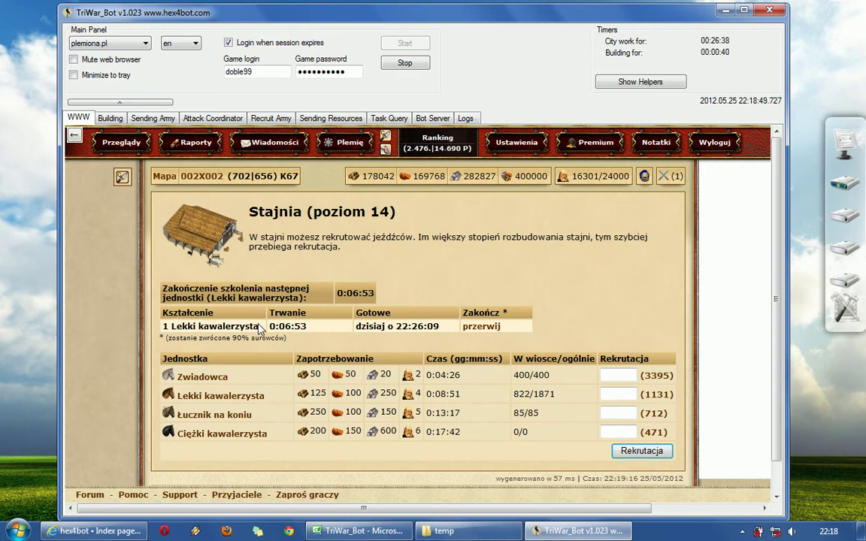
Inspect the queued Lekki kawalerzysta in the stable queue, then switch to the Recruit Army list
left_click_drag(260, 329, 168, 325)
left_click(477, 275)
left_click(265, 118)
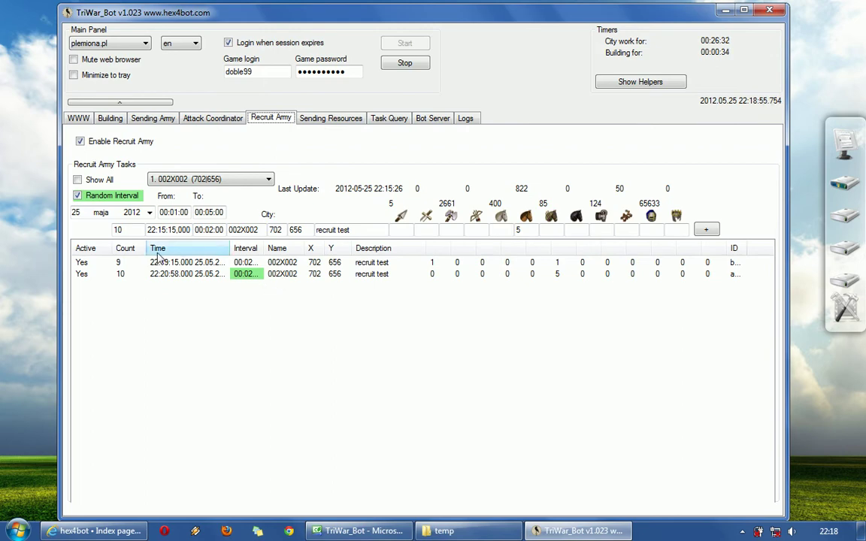
Edit the second recruit task (count 10) to start at 22:19:50 and confirm with OK
left_click(133, 263)
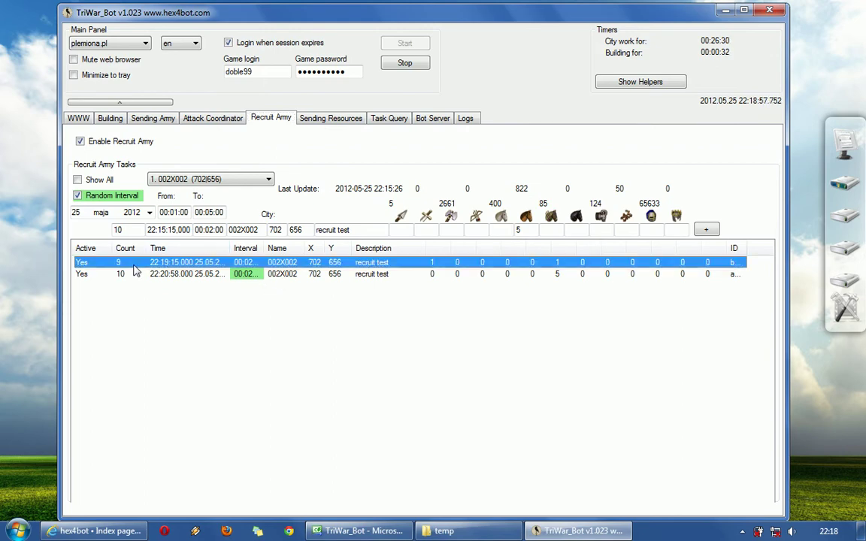
left_click(360, 286)
left_click(311, 275)
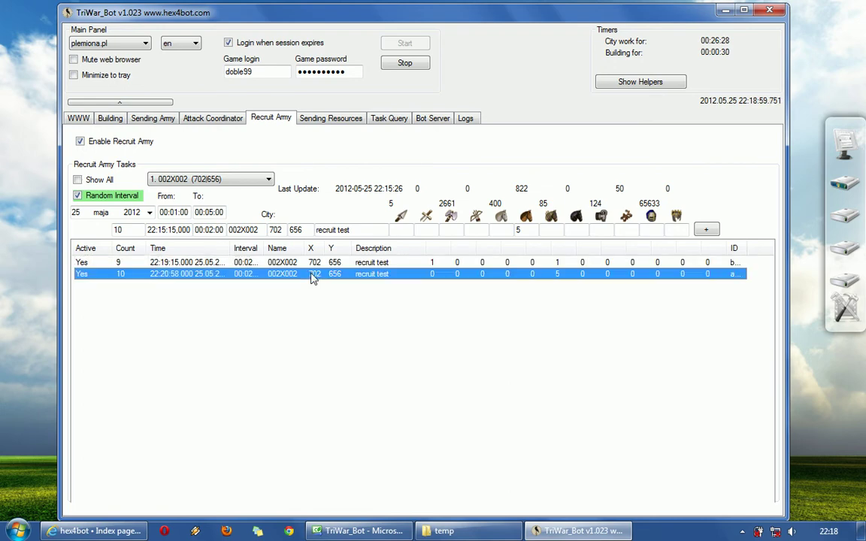
double_click(179, 279)
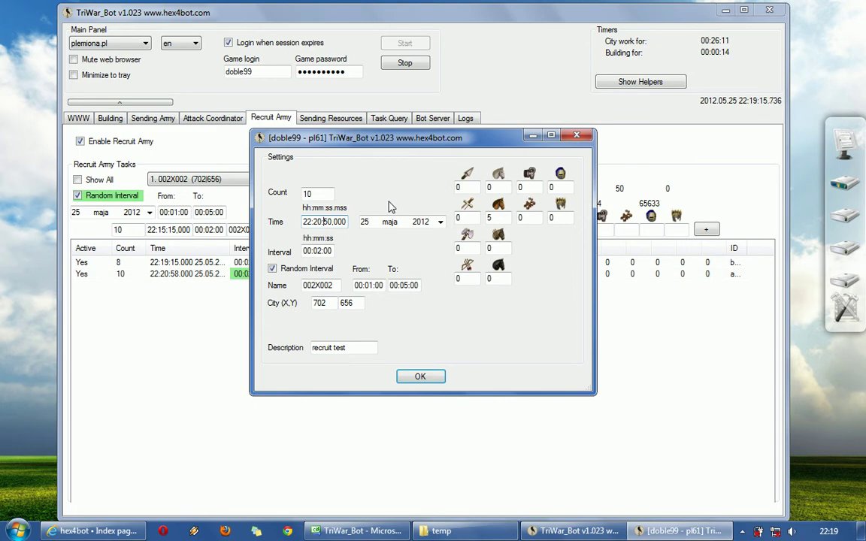
key("Left")
left_click(421, 377)
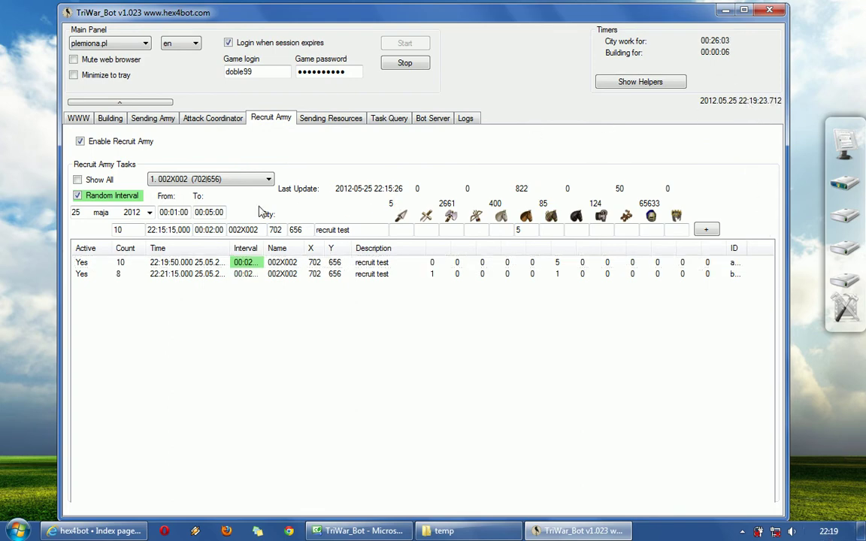
left_click(291, 265)
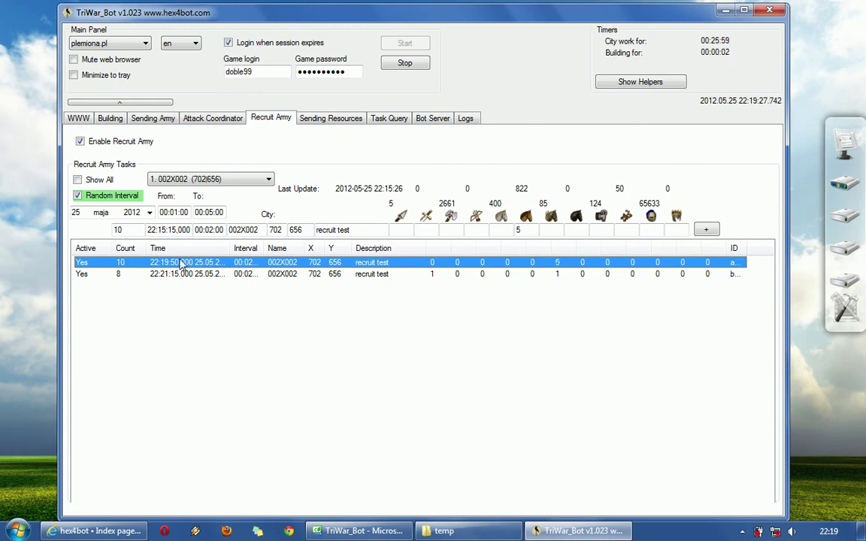
Check the active and pending Recruit Army tasks in Task Query
left_click(350, 119)
left_click(376, 120)
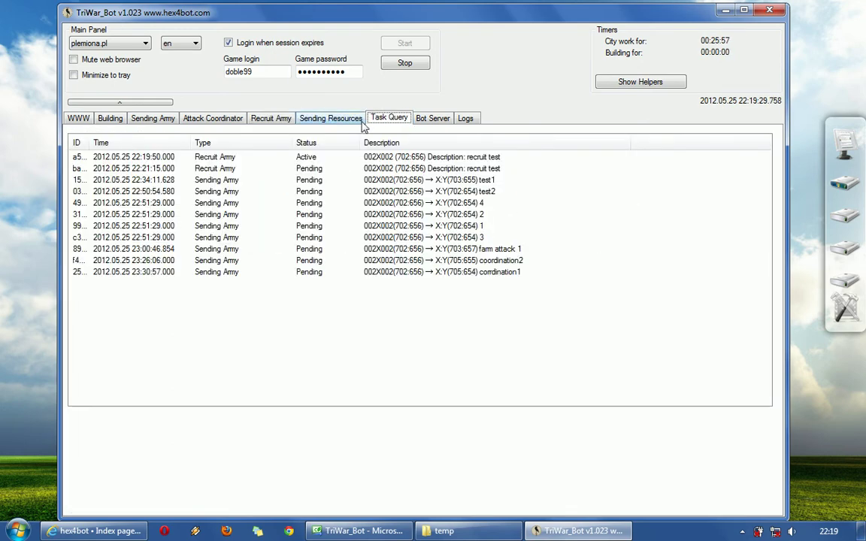
left_click(224, 158)
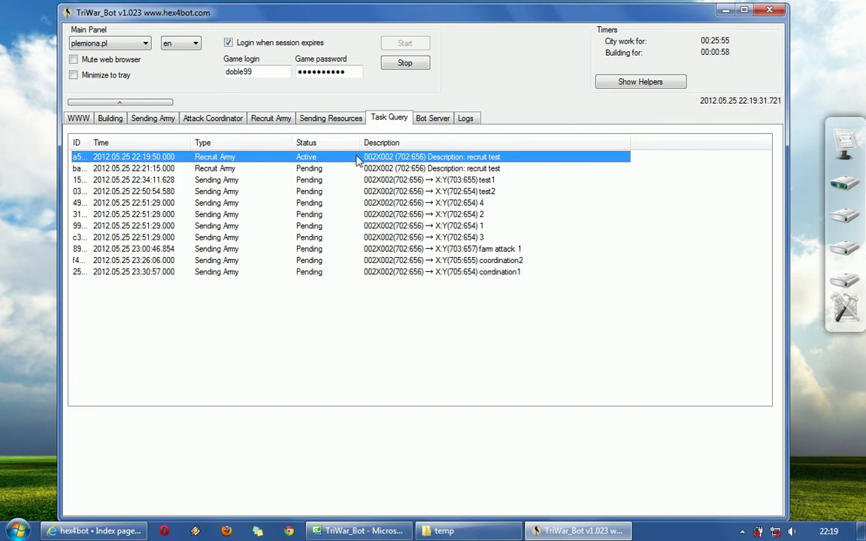
left_click(202, 169)
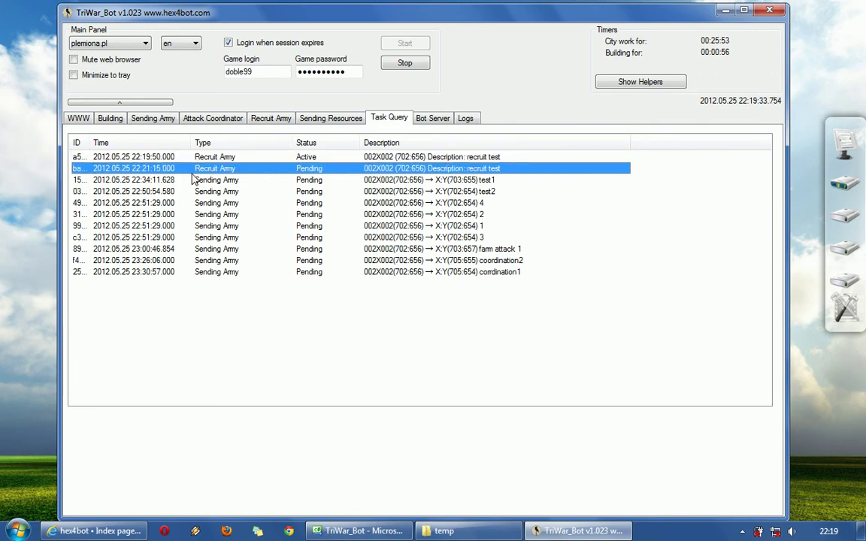
View the queued light cavalry orders on the game page
left_click(79, 118)
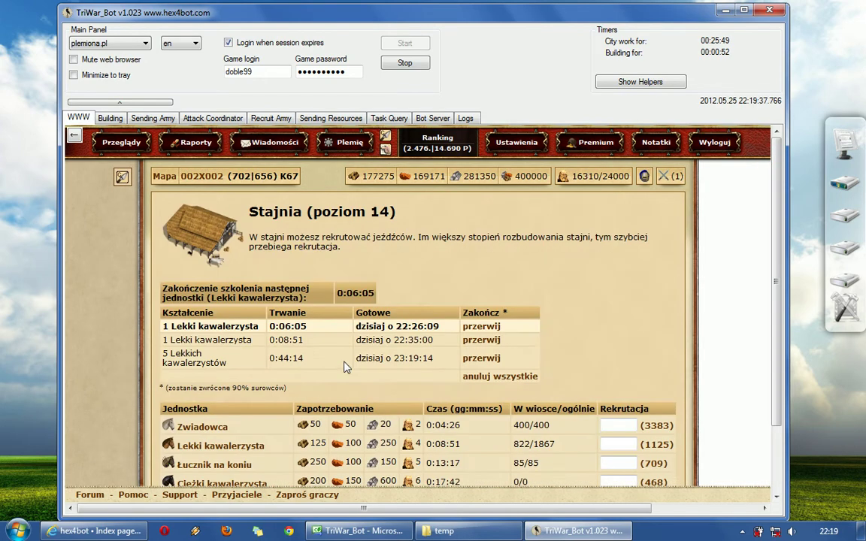
left_click_drag(194, 324, 272, 334)
left_click(250, 362)
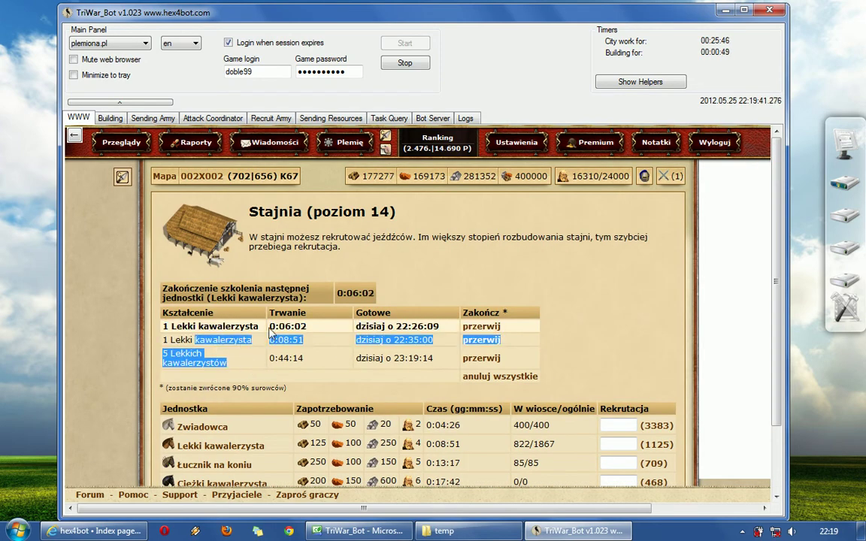
In the Recruit Army list, compare the recruit tasks with counts 8, 10 and 9
left_click(238, 349)
left_click(302, 120)
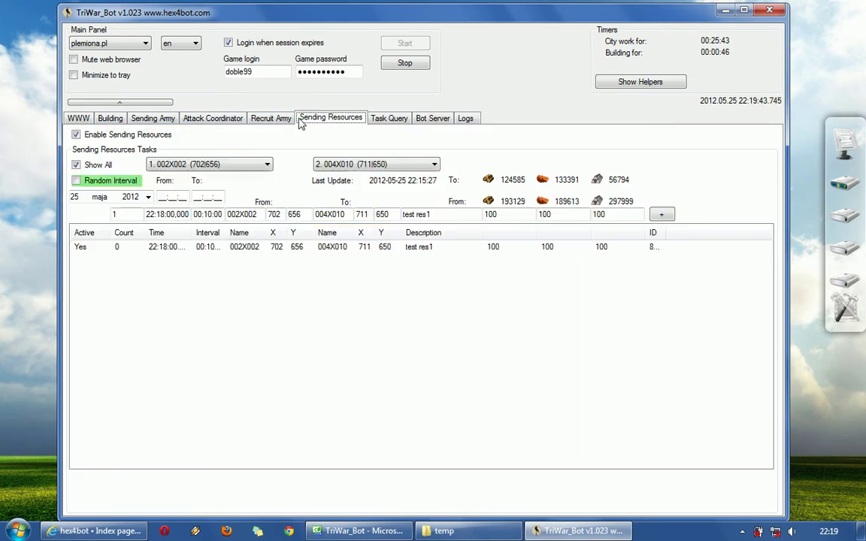
left_click(271, 118)
left_click(331, 118)
left_click(270, 118)
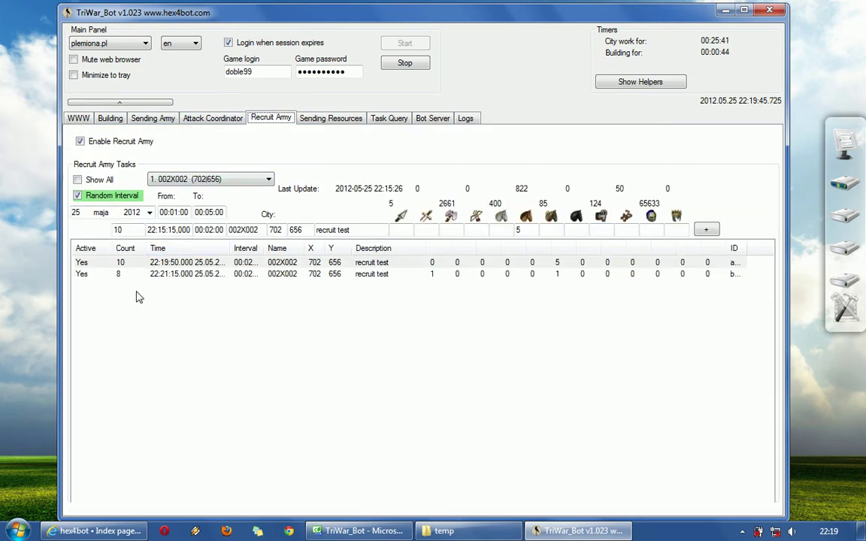
left_click(124, 275)
left_click(128, 264)
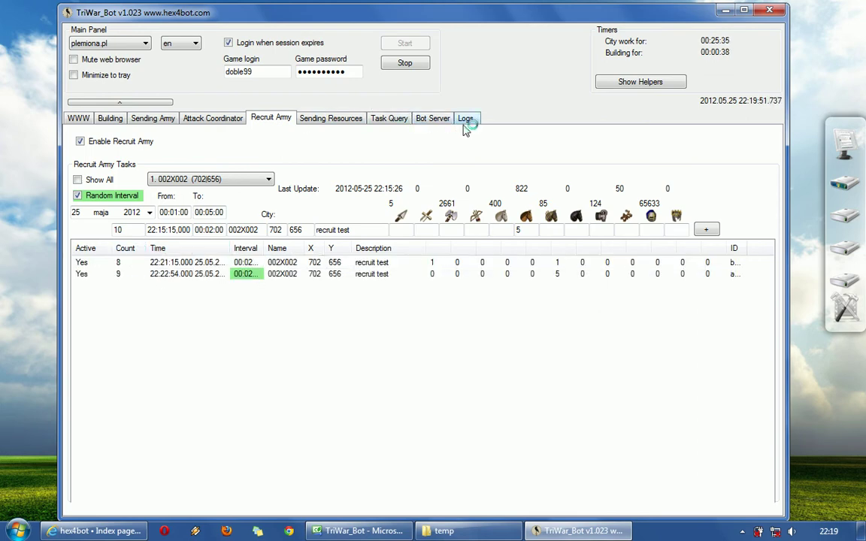
left_click(122, 276)
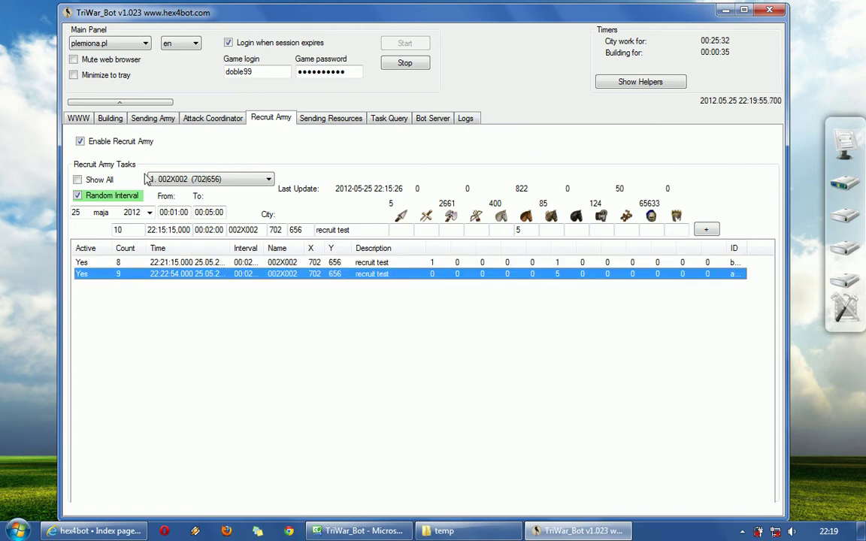
Open the stable's recruitment page from the village overview and scroll to its queue
left_click(84, 118)
left_click(181, 176)
left_click(257, 425)
scroll(383, 331, "down", 2)
scroll(383, 331, "up", 2)
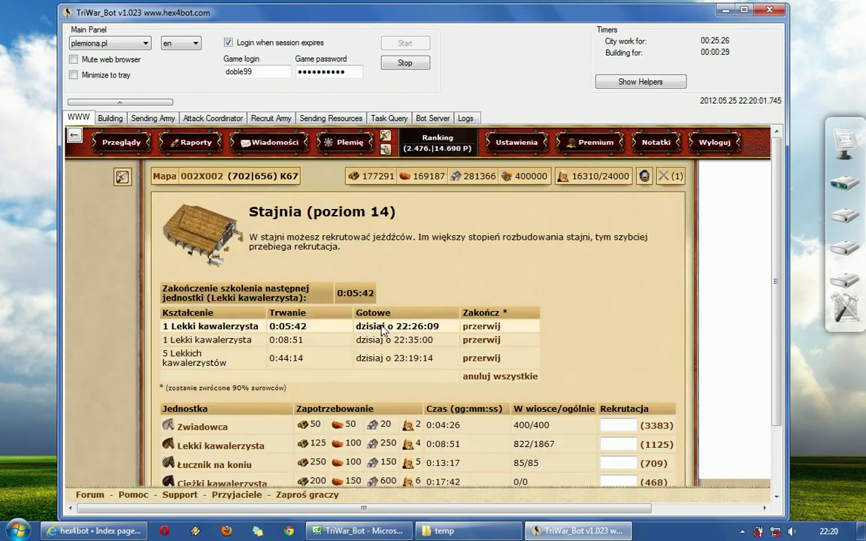
Check the barracks (Koszary) recruitment page from the village 002X002 overview and return
left_click(184, 176)
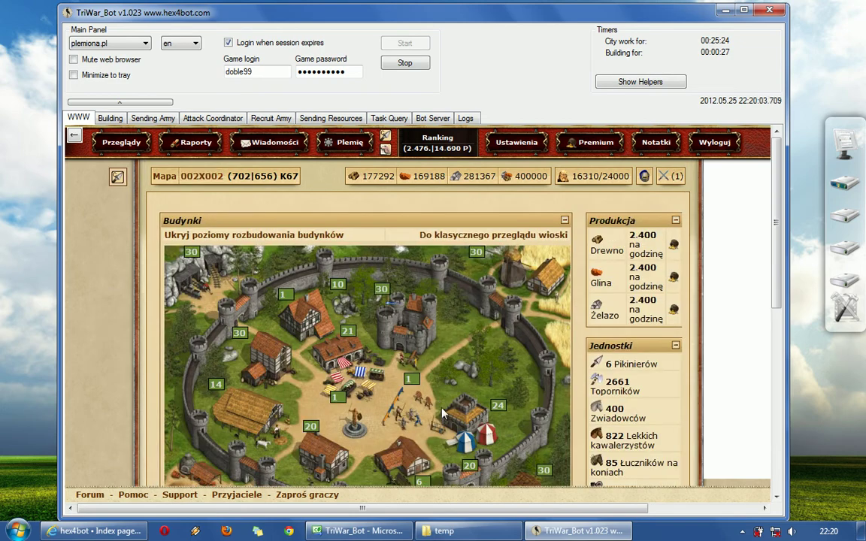
left_click(404, 377)
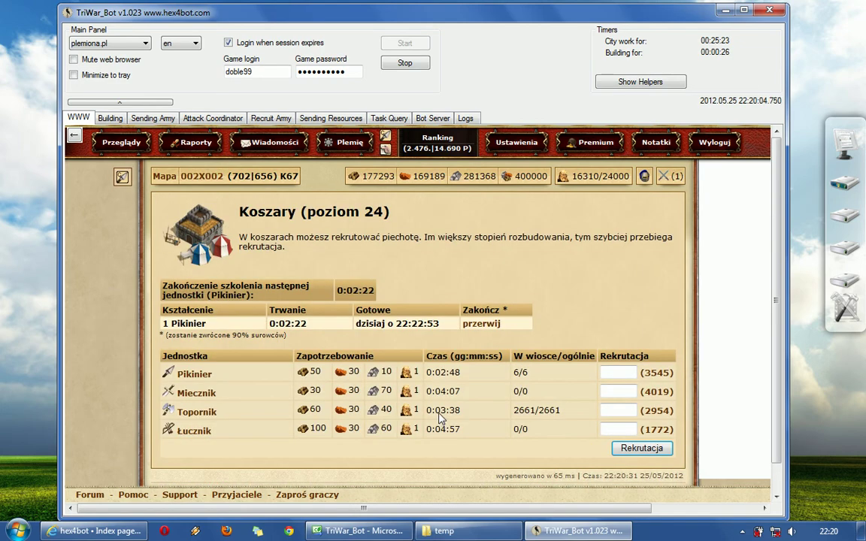
left_click(199, 176)
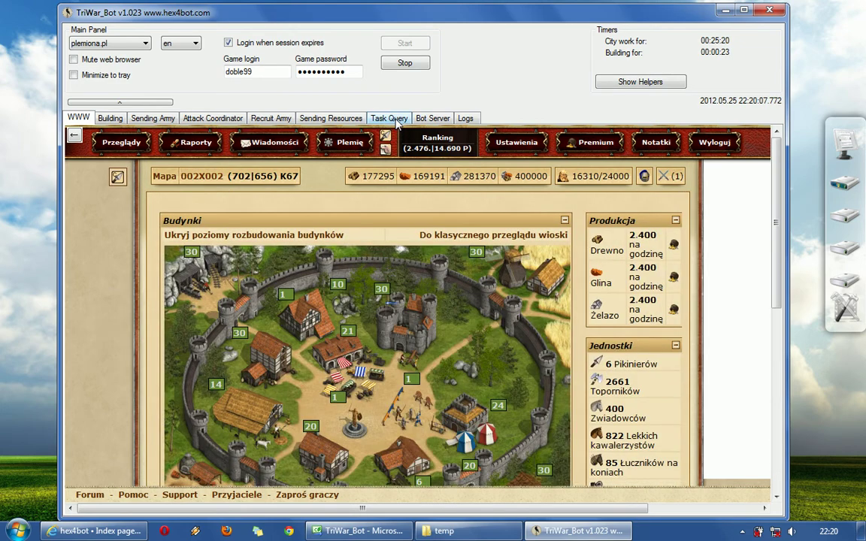
left_click(398, 119)
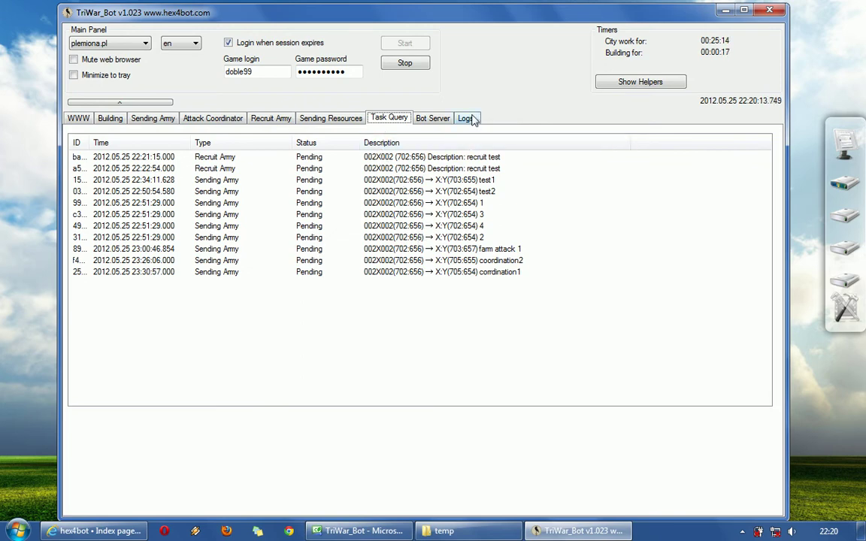
left_click(319, 121)
left_click(269, 120)
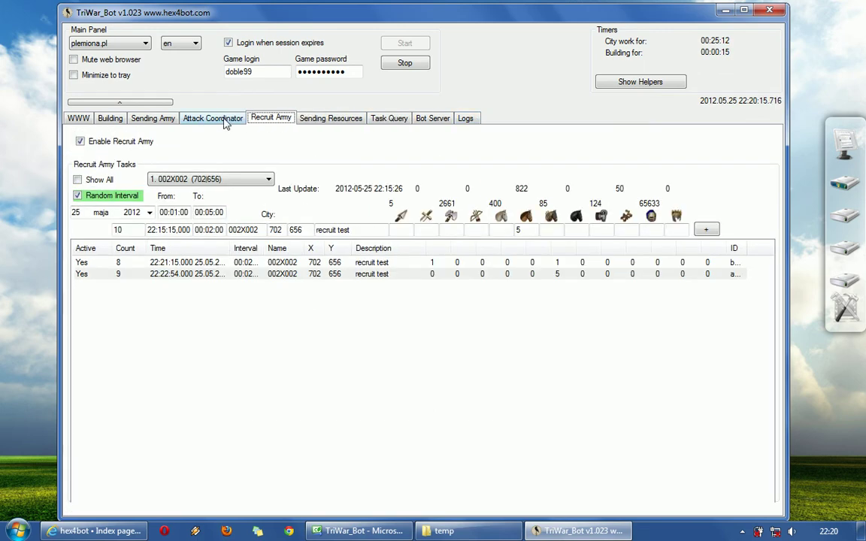
left_click(210, 119)
left_click(154, 121)
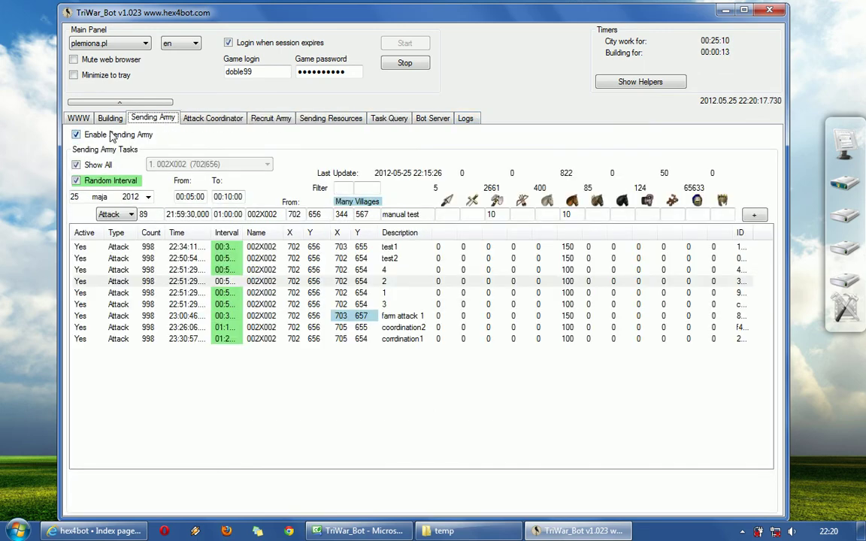
left_click(104, 121)
left_click(78, 118)
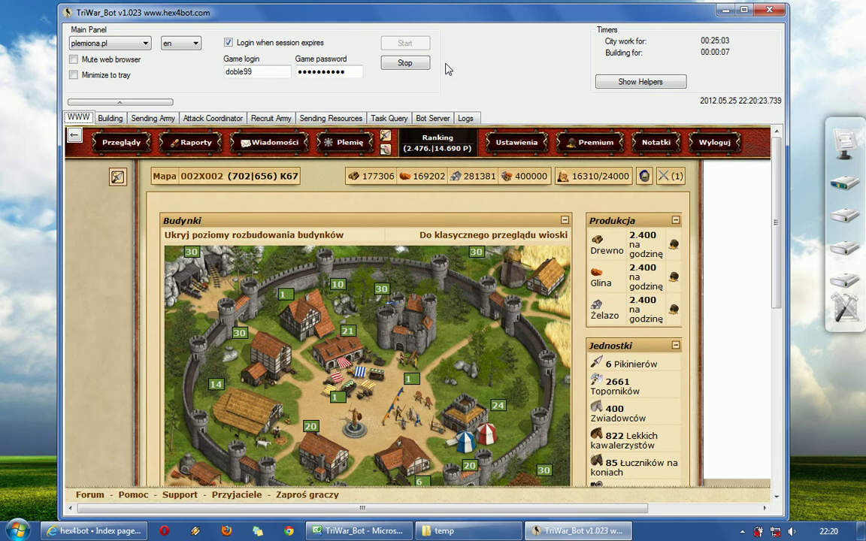
left_click_drag(422, 19, 429, 17)
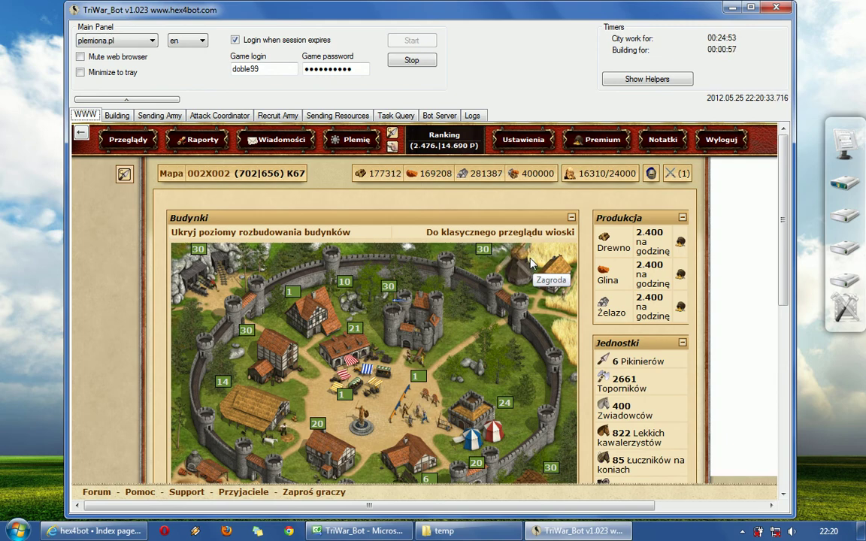
Open the hex4bot forum's empty Tutorials section, then Alt+Tab back to TriWar_Bot
left_click(118, 537)
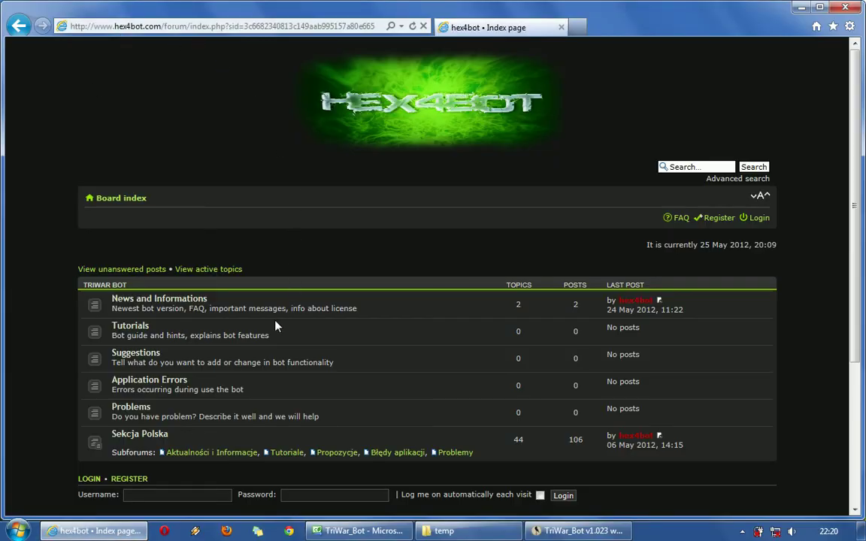
left_click(121, 325)
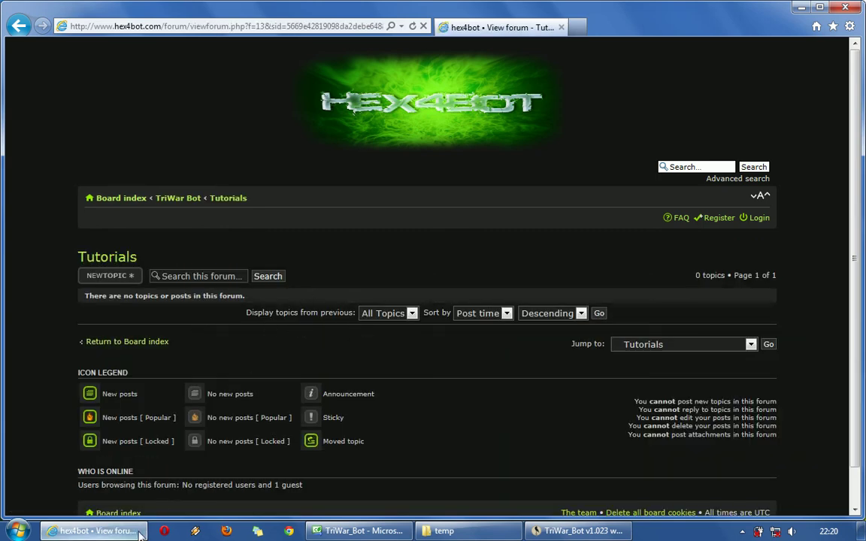
key("alt+Tab")
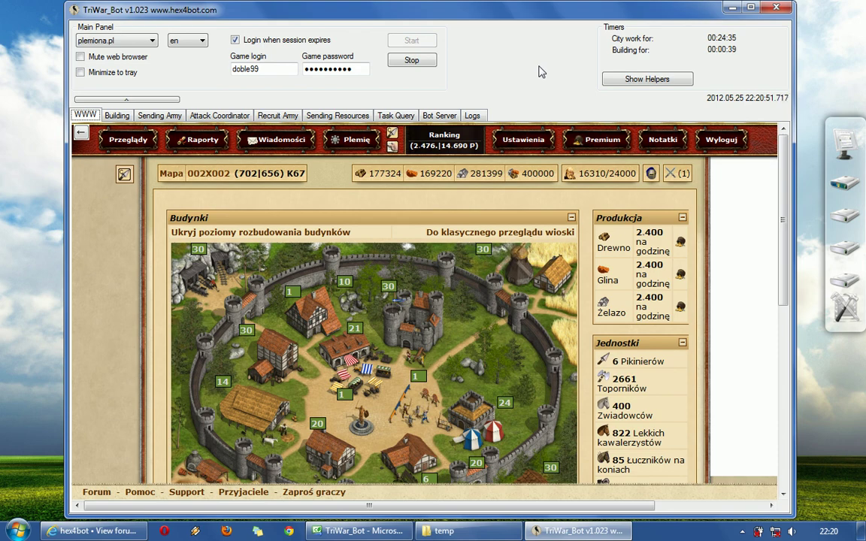
left_click(151, 39)
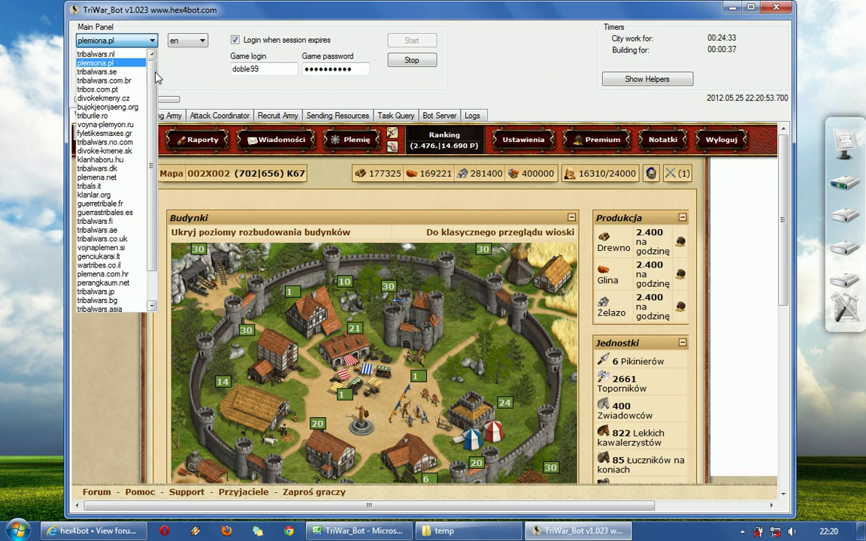
left_click(152, 55)
left_click(151, 55)
left_click(151, 56)
scroll(113, 225, "down", 2)
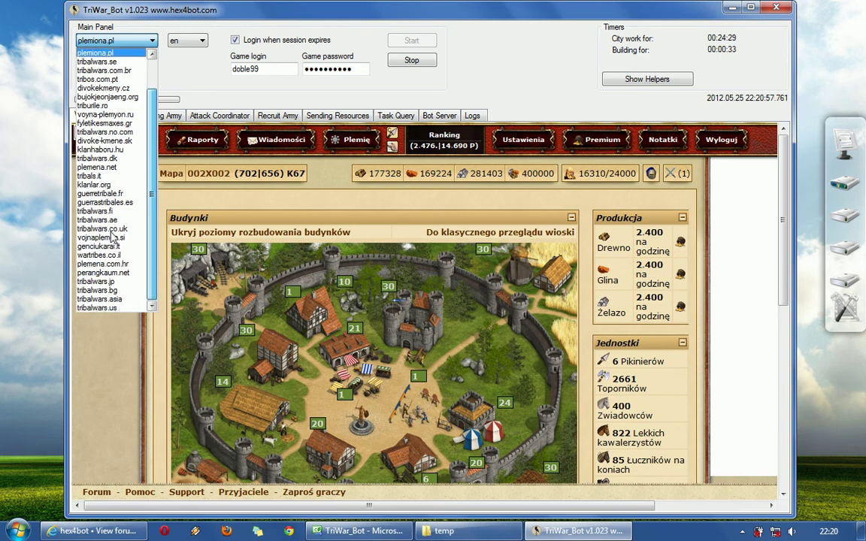
scroll(113, 225, "up", 2)
left_click(95, 53)
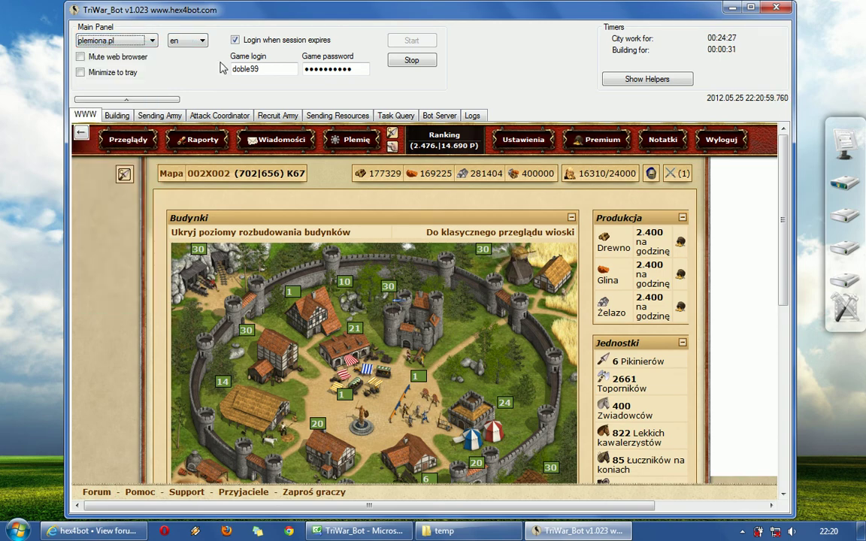